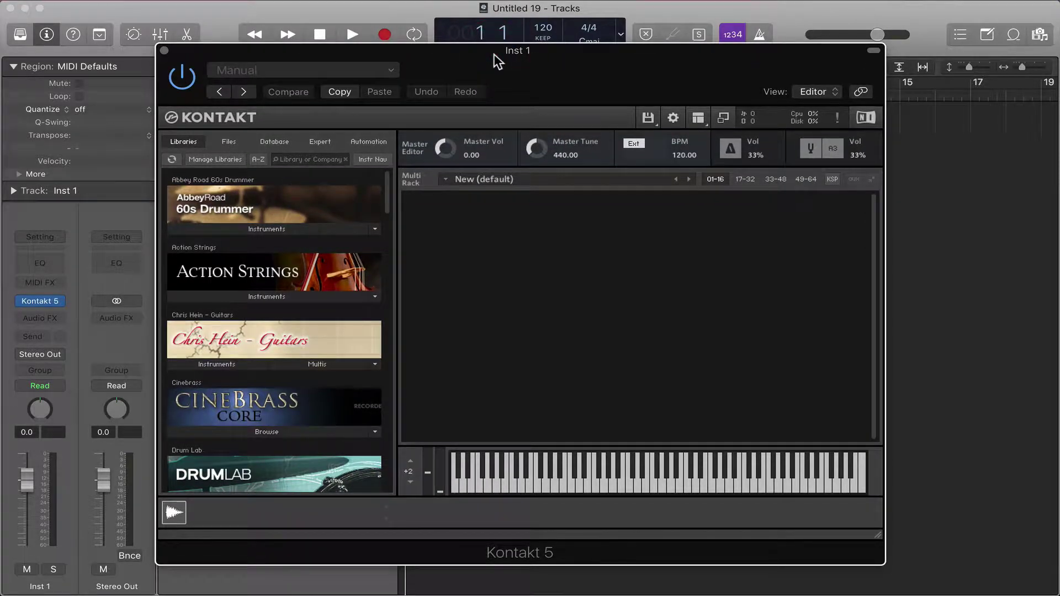
# Close the Kontakt window, then reopen the Kontakt 5 instrument of the Inst 1 track and reposition its window slightly
pyautogui.click(164, 51)
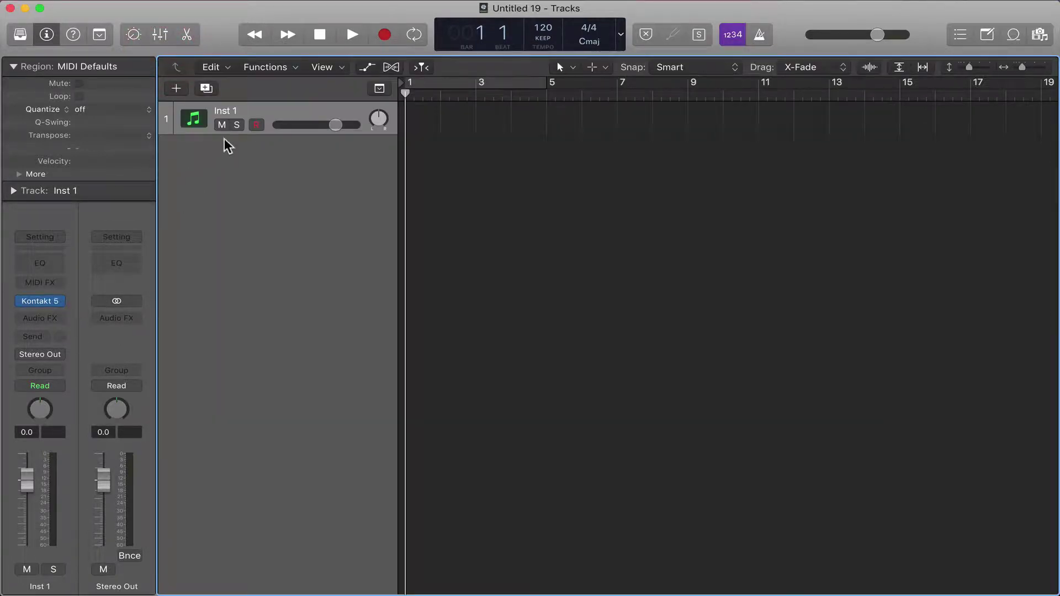
pyautogui.click(246, 109)
pyautogui.click(54, 301)
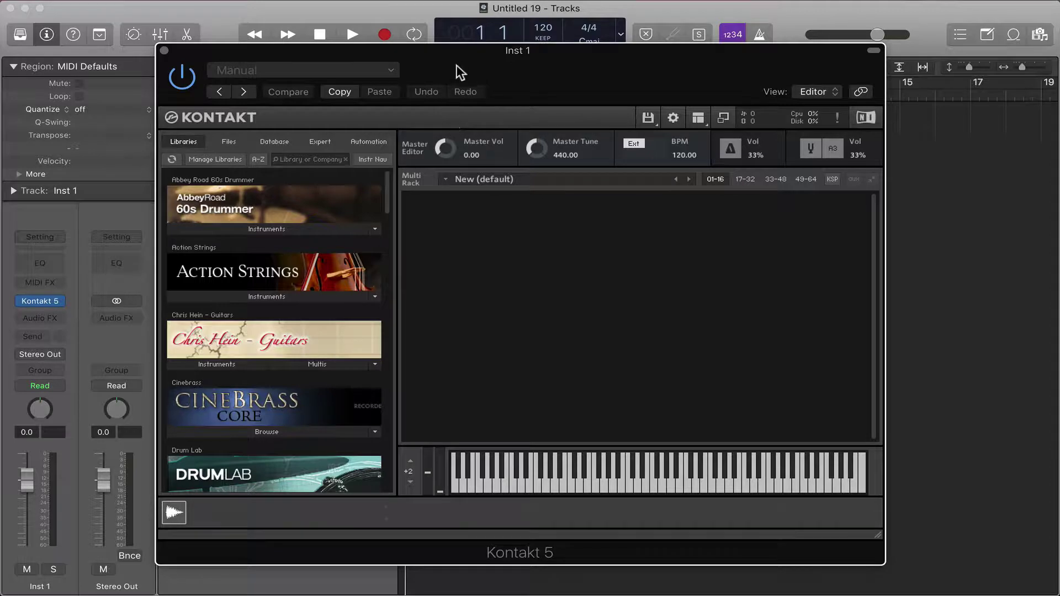
pyautogui.moveTo(483, 52)
pyautogui.mouseDown()
pyautogui.moveTo(502, 41)
pyautogui.moveTo(486, 39)
pyautogui.mouseUp()
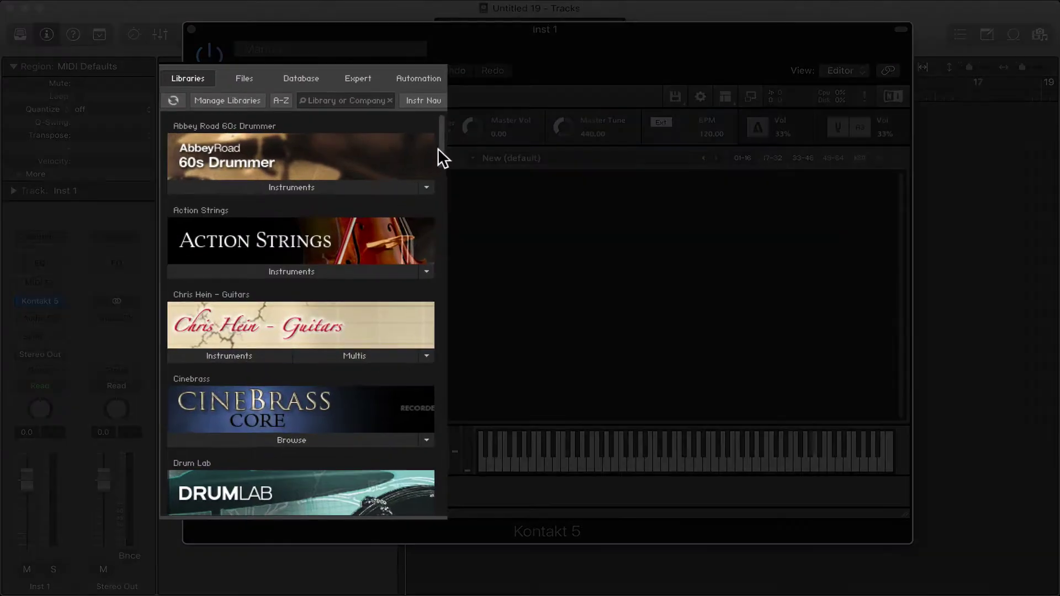
# Load Harmonica - Light Close Mic.nki from SSD Samples > 8dio > Misfit Harmonica > Instruments using the file browser
pyautogui.moveTo(438, 148); pyautogui.dragTo(441, 419)
pyautogui.click(243, 77)
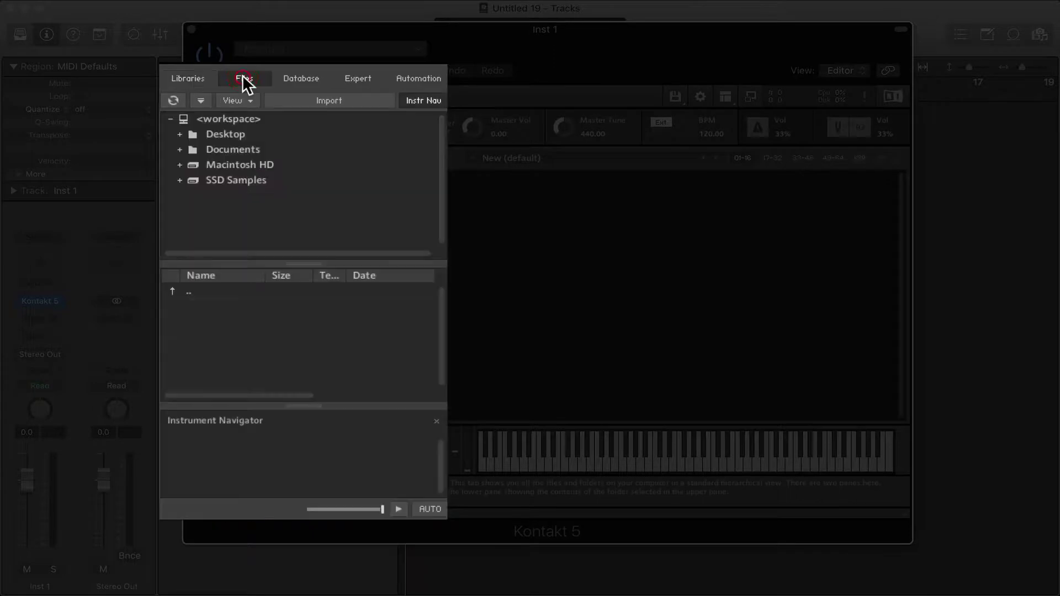
pyautogui.click(227, 180)
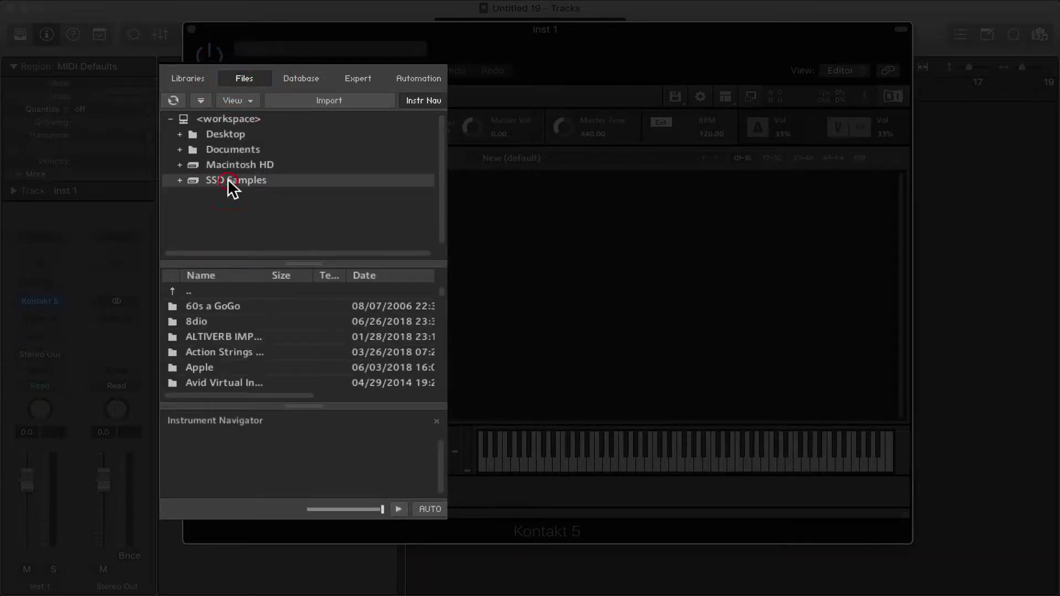
pyautogui.doubleClick(210, 320)
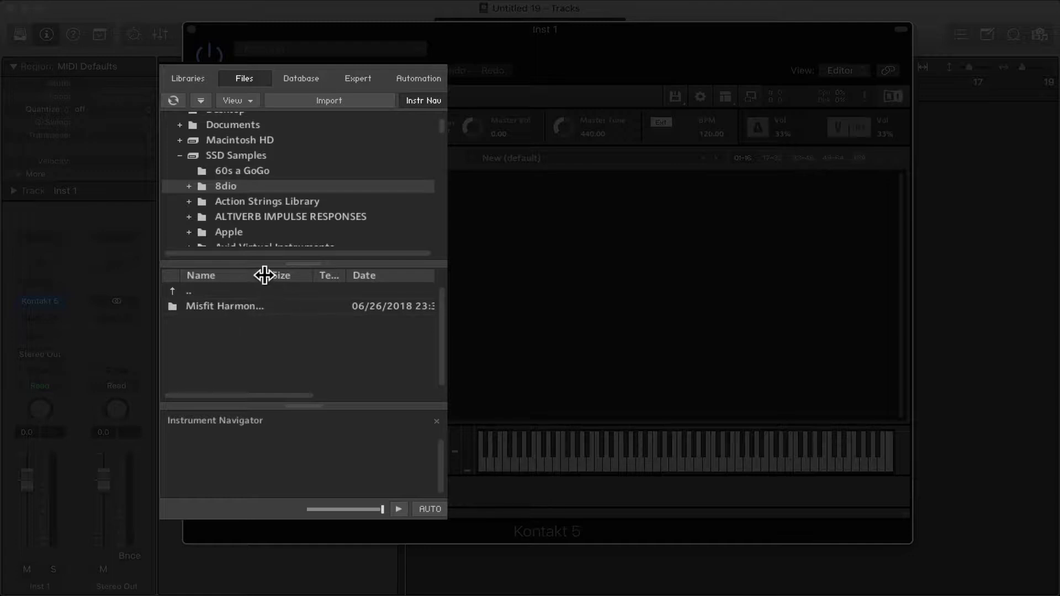
pyautogui.moveTo(265, 275); pyautogui.dragTo(352, 274)
pyautogui.doubleClick(221, 306)
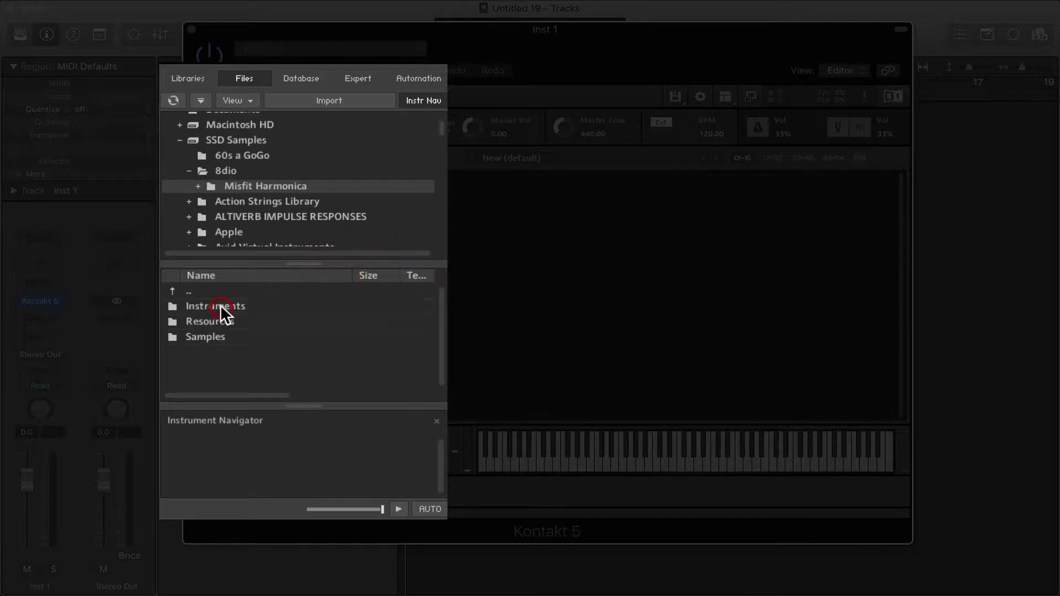
pyautogui.doubleClick(217, 307)
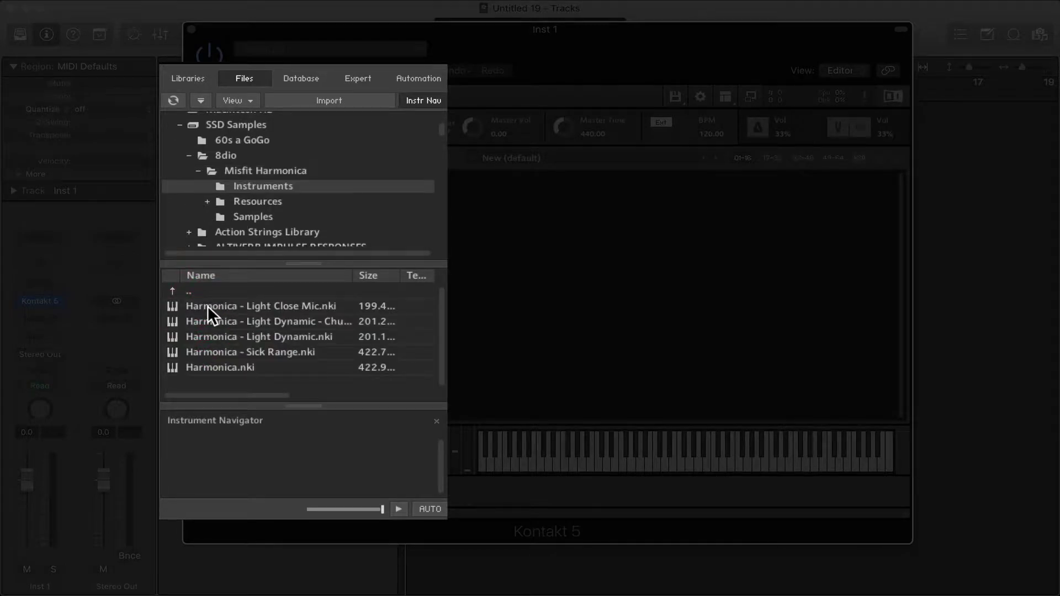
pyautogui.doubleClick(207, 306)
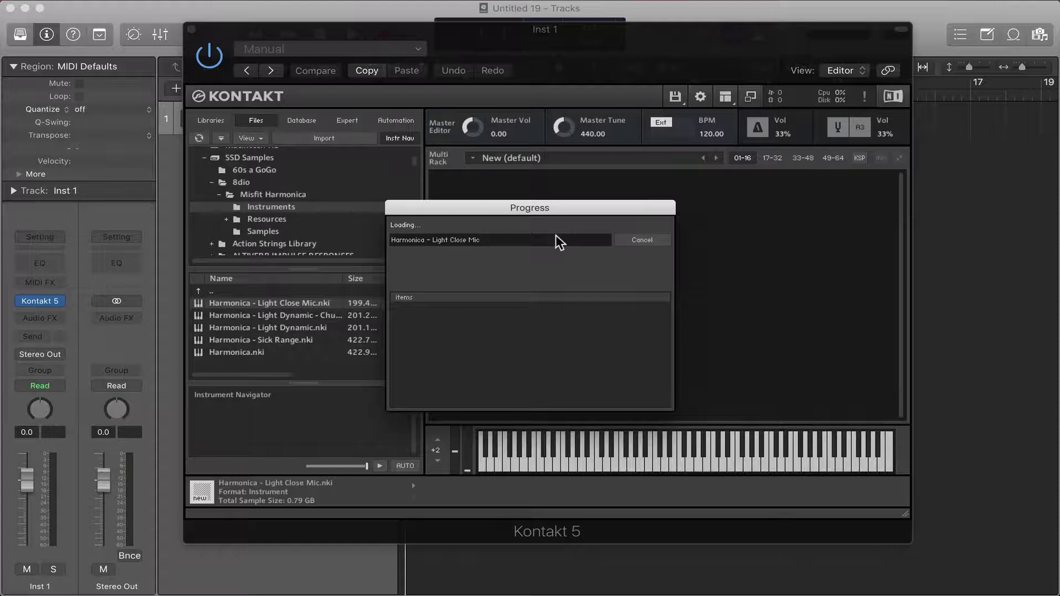
# Audition a note on the harmonica, then return to the library list and remove the instrument from the rack
pyautogui.click(709, 459)
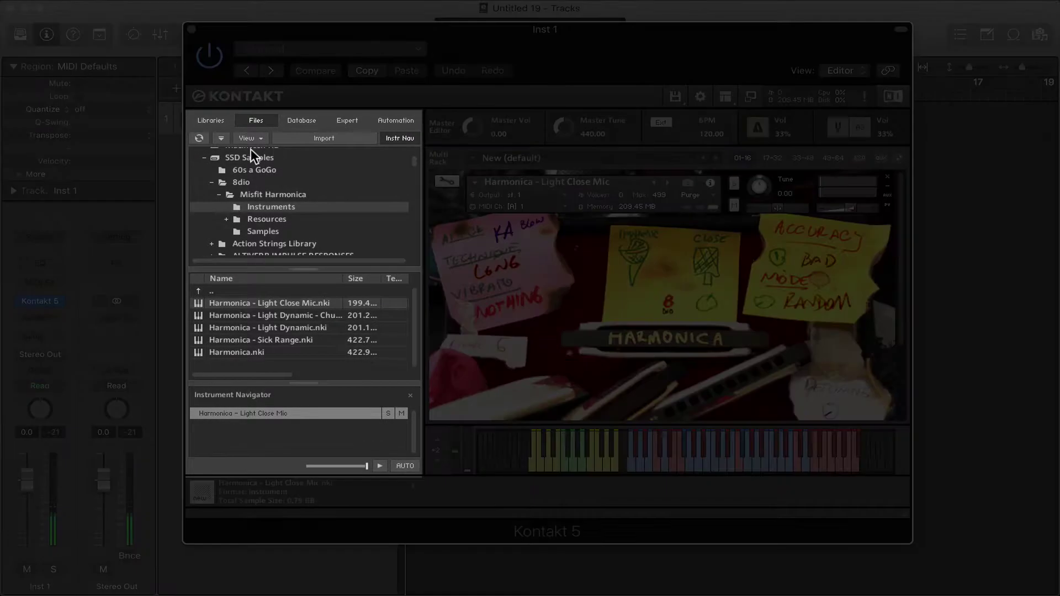
pyautogui.click(212, 120)
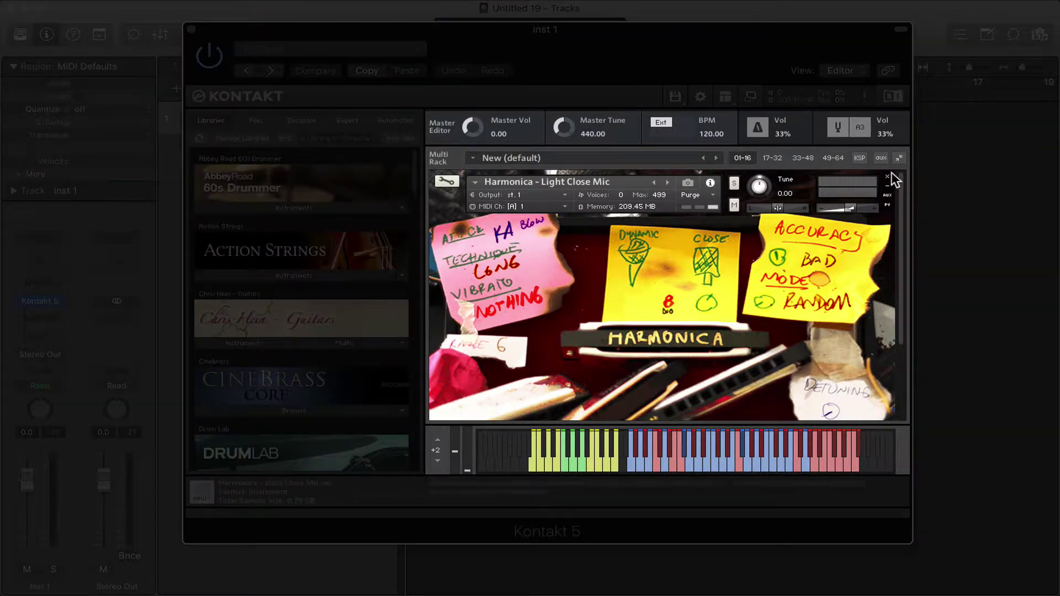
pyautogui.click(888, 177)
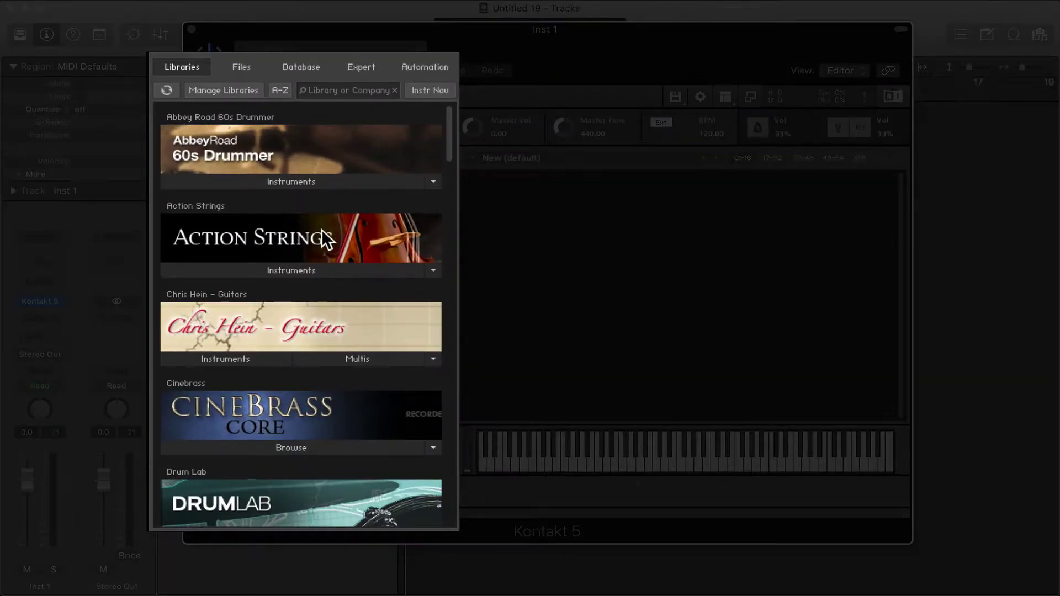
# Look through the installed libraries and examine the contents of the CineBrass Core and Drum Lab entries
pyautogui.scroll(-1, 325, 238)
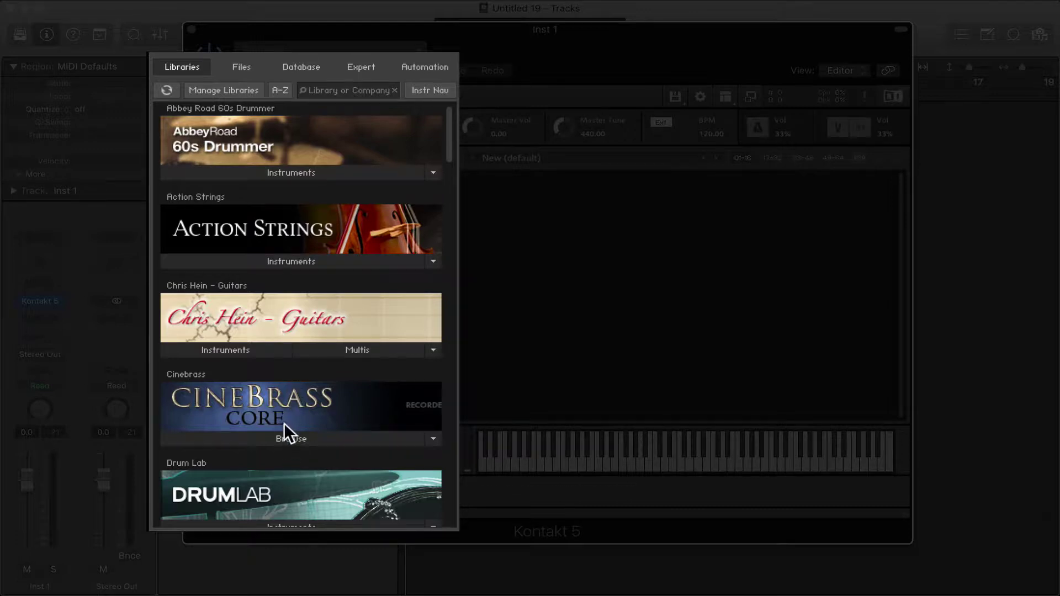
pyautogui.scroll(-3, 362, 337)
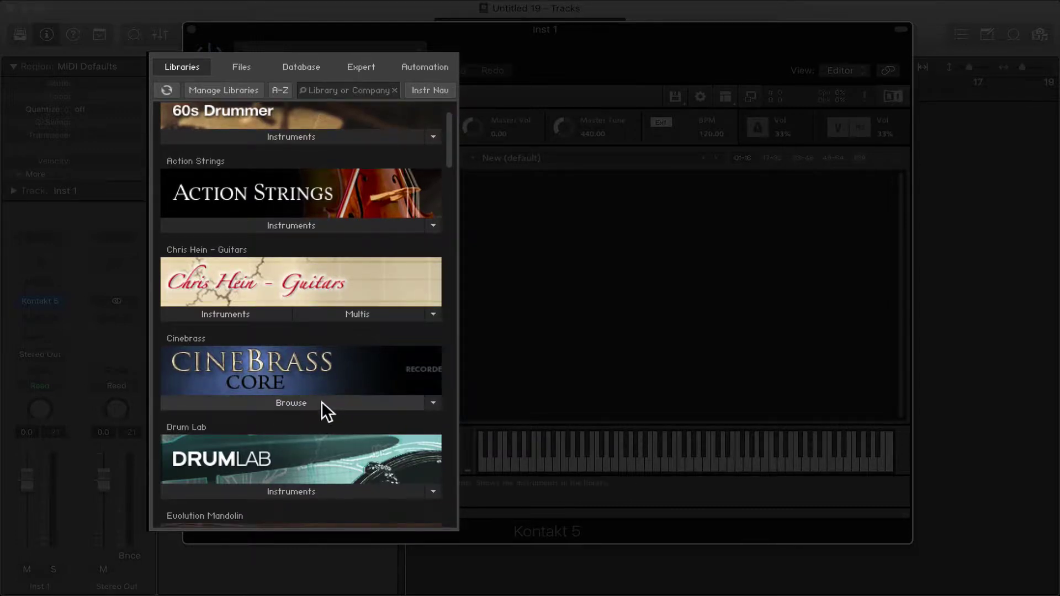
pyautogui.scroll(3, 286, 160)
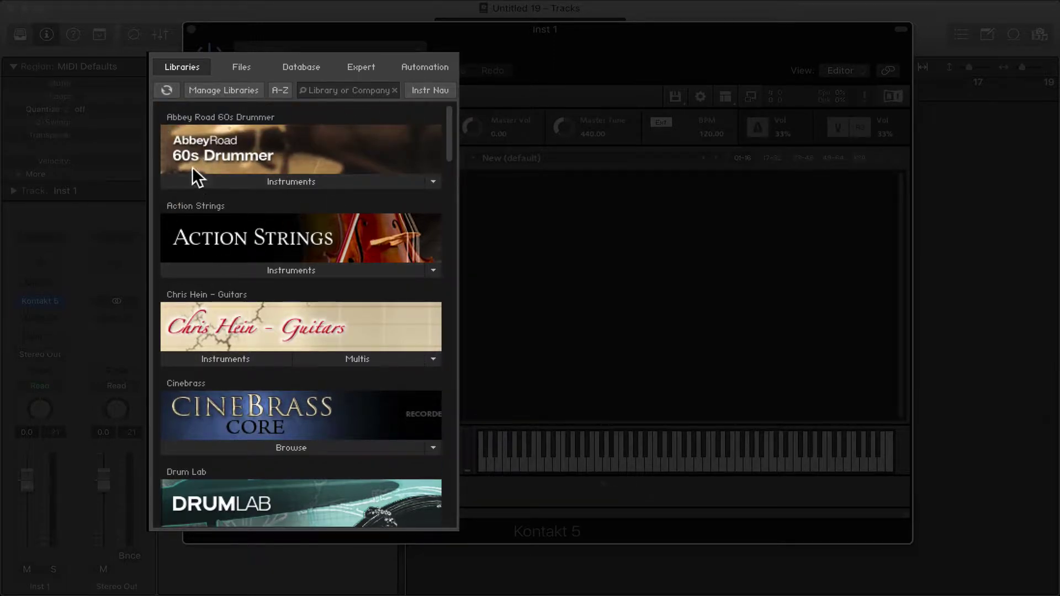
pyautogui.scroll(-1, 418, 239)
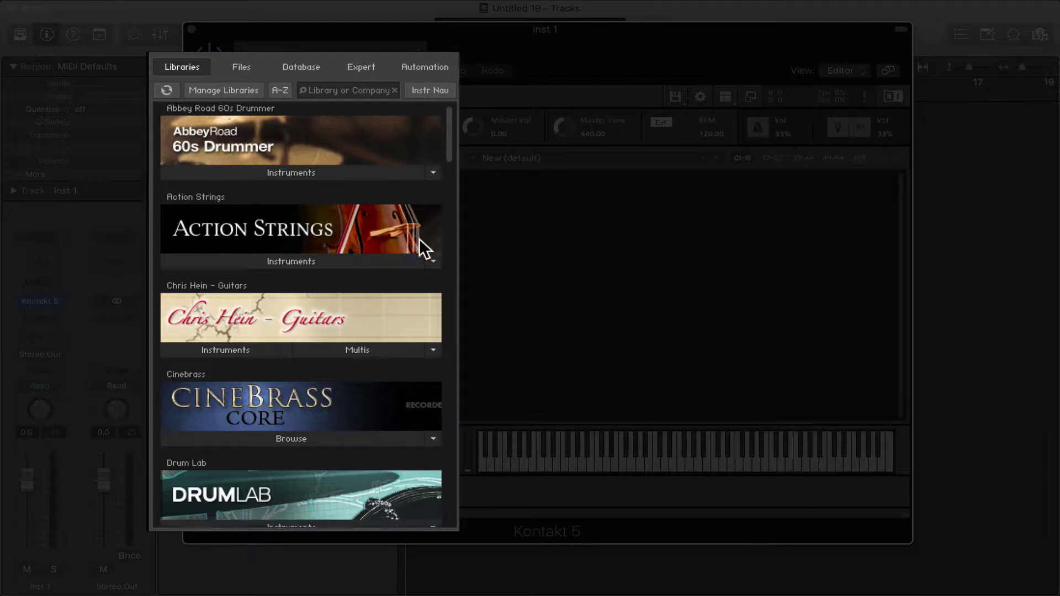
pyautogui.scroll(-1, 338, 374)
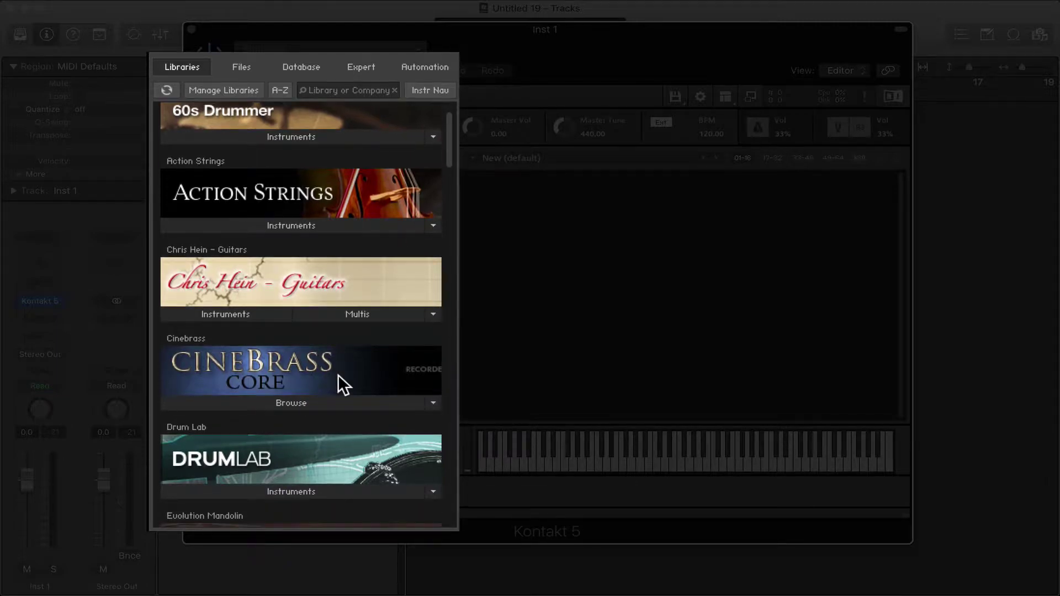
pyautogui.scroll(-1, 338, 375)
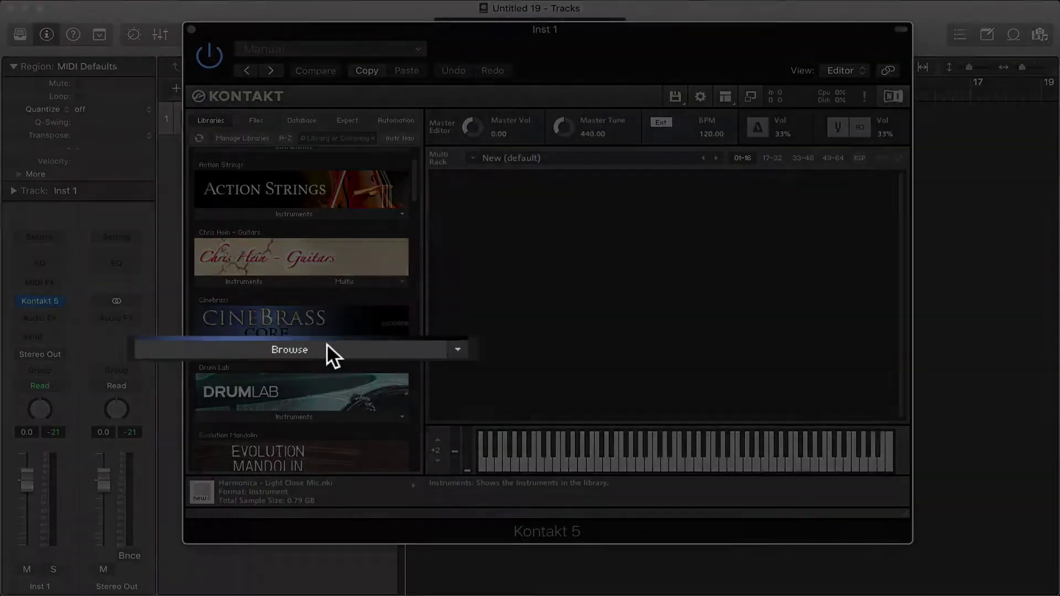
pyautogui.click(330, 351)
pyautogui.click(303, 208)
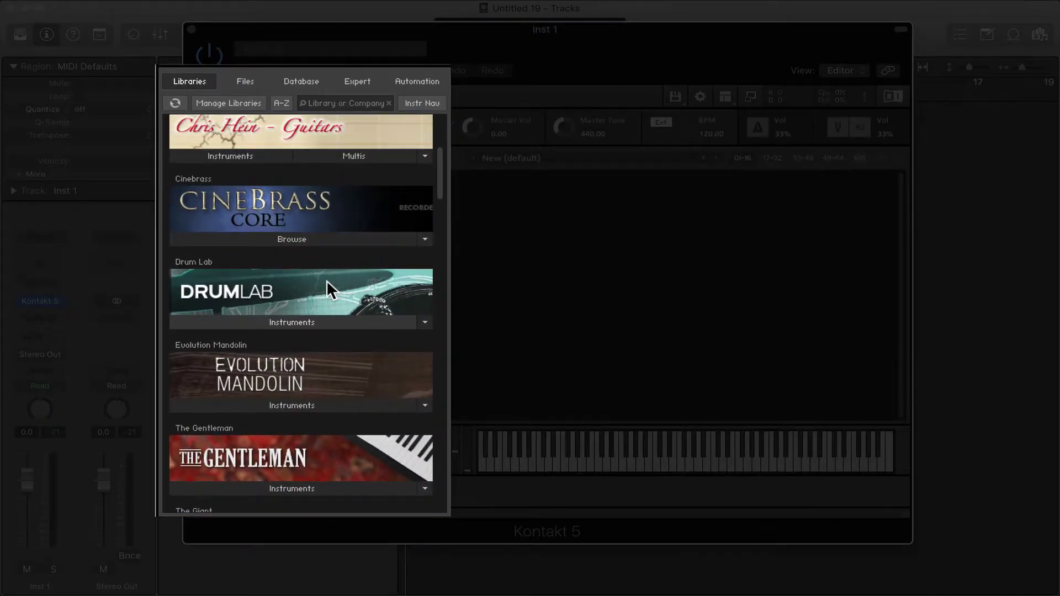
pyautogui.click(306, 323)
pyautogui.click(306, 323)
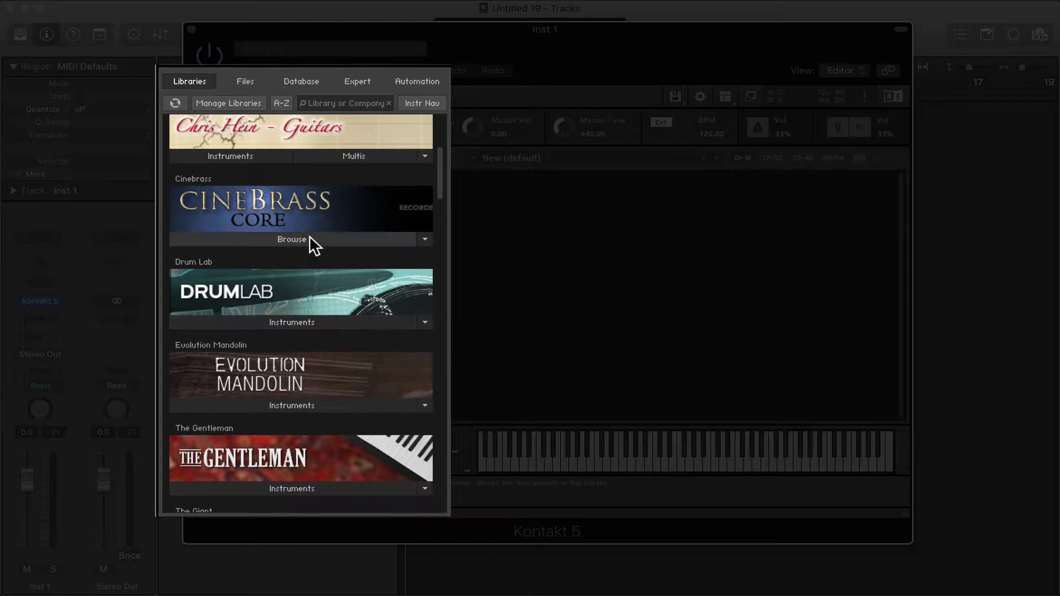
# Browse the CineBrass Core library's folders and display the contents of Instruments 1_7
pyautogui.click(309, 235)
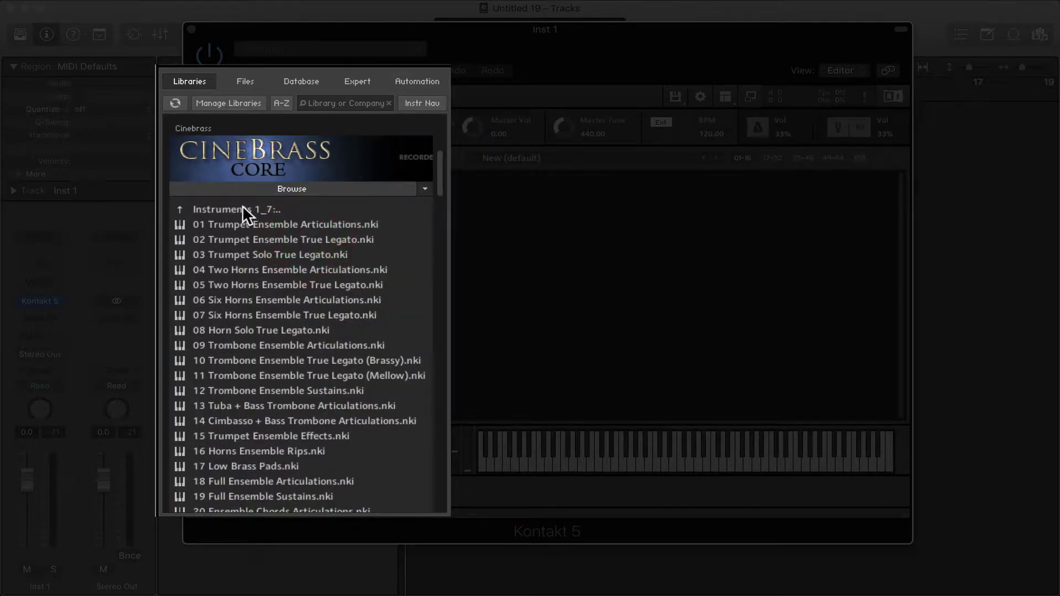
pyautogui.click(294, 182)
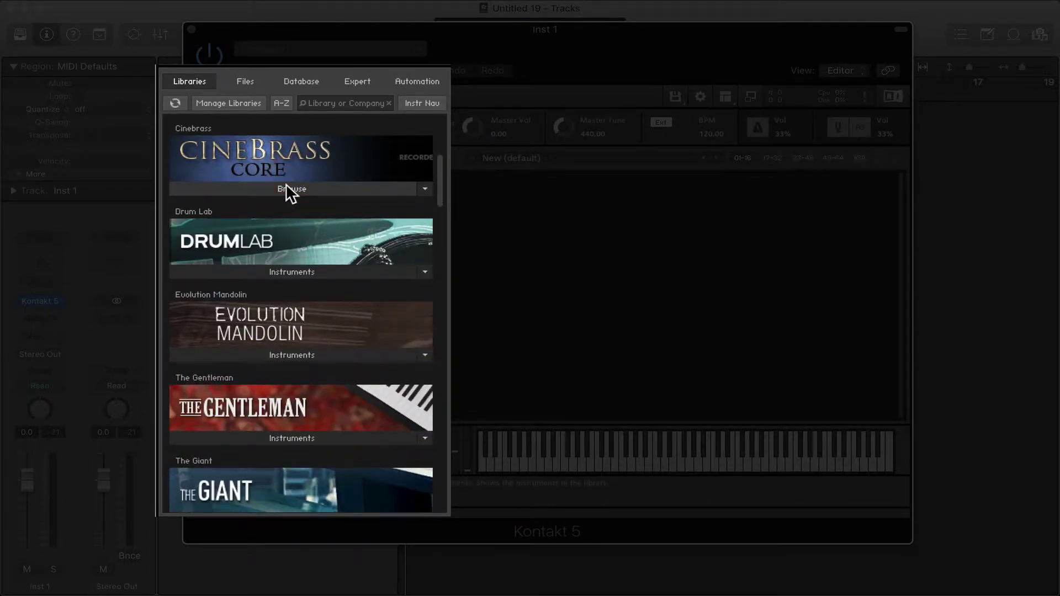
pyautogui.click(285, 185)
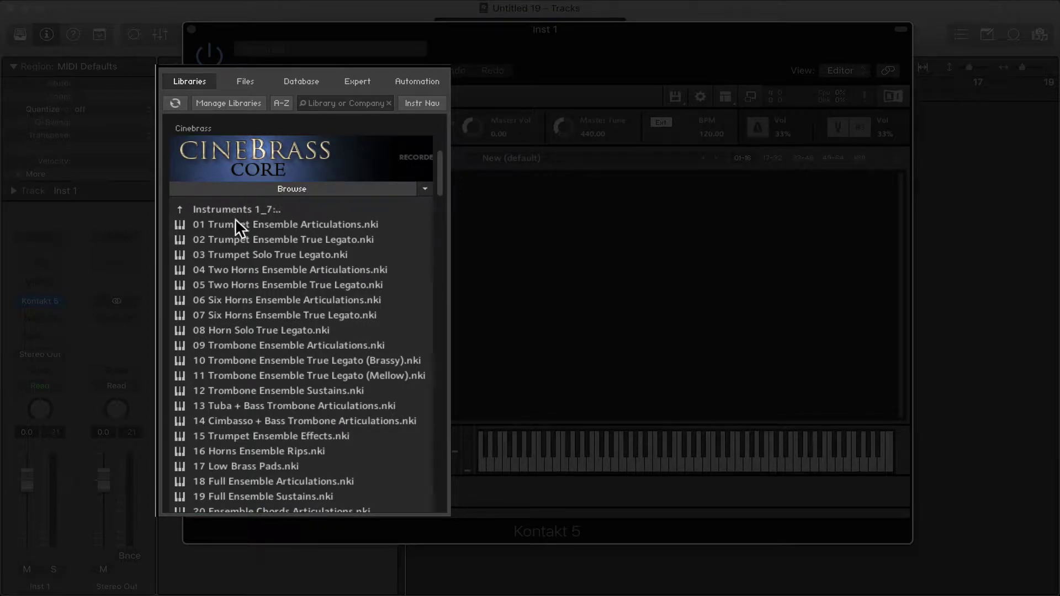
pyautogui.click(220, 210)
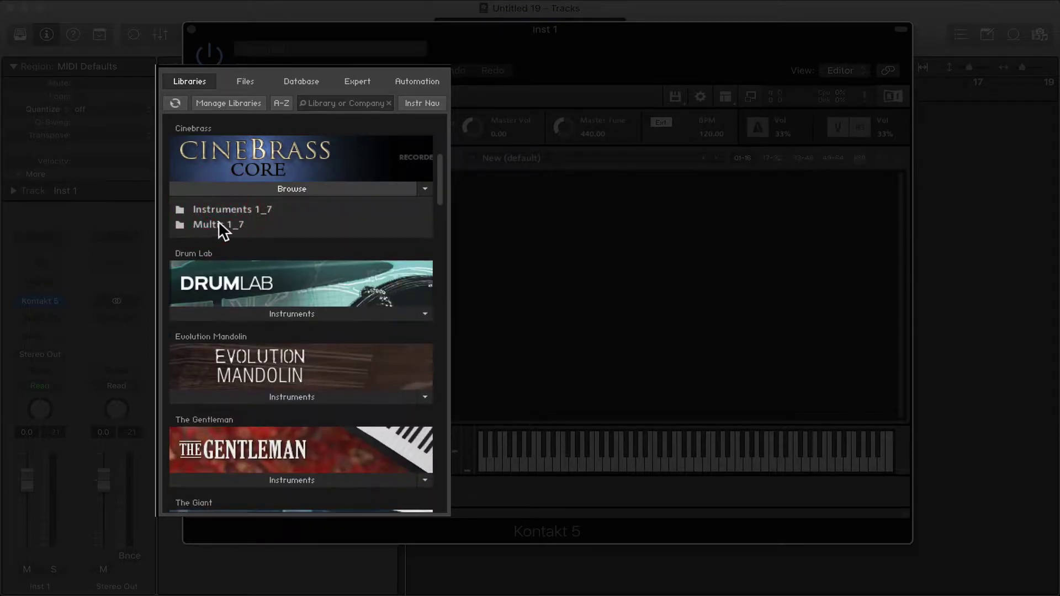
pyautogui.click(228, 209)
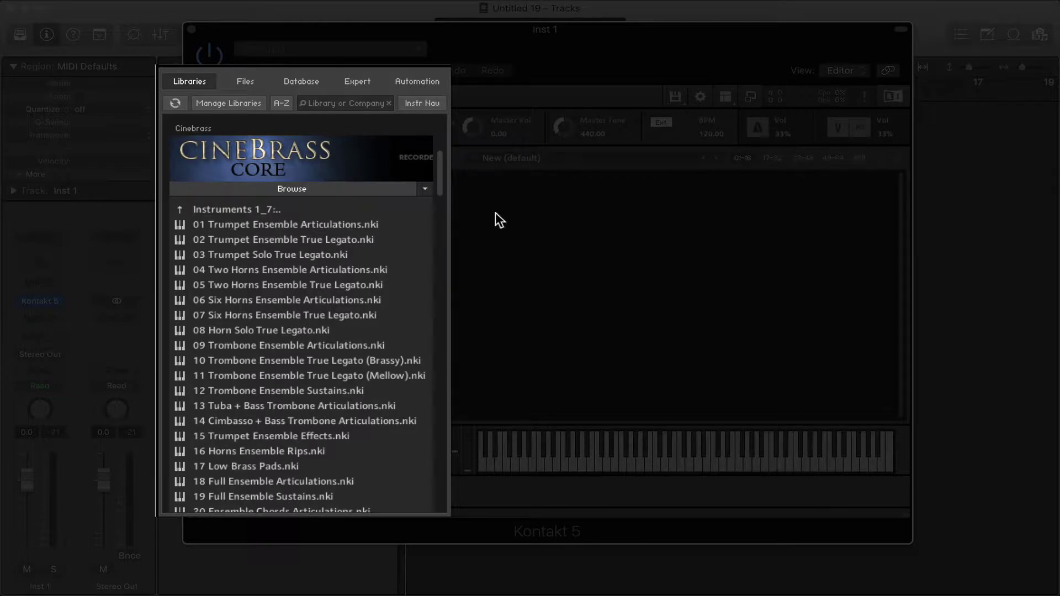
# Load 01 Trumpet Ensemble Articulations into the rack and remove it again
pyautogui.doubleClick(239, 222)
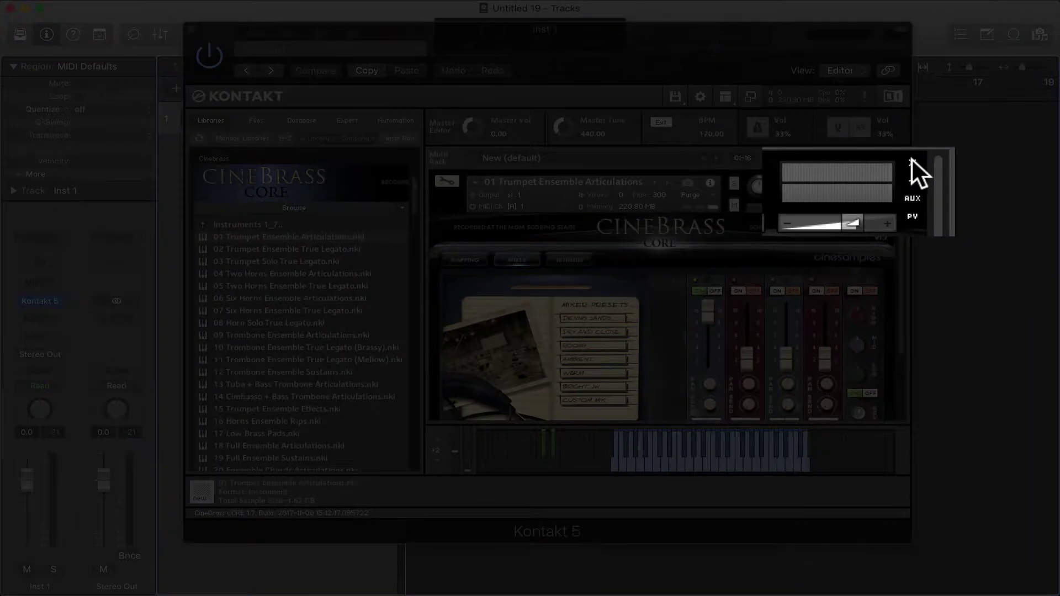
pyautogui.click(890, 179)
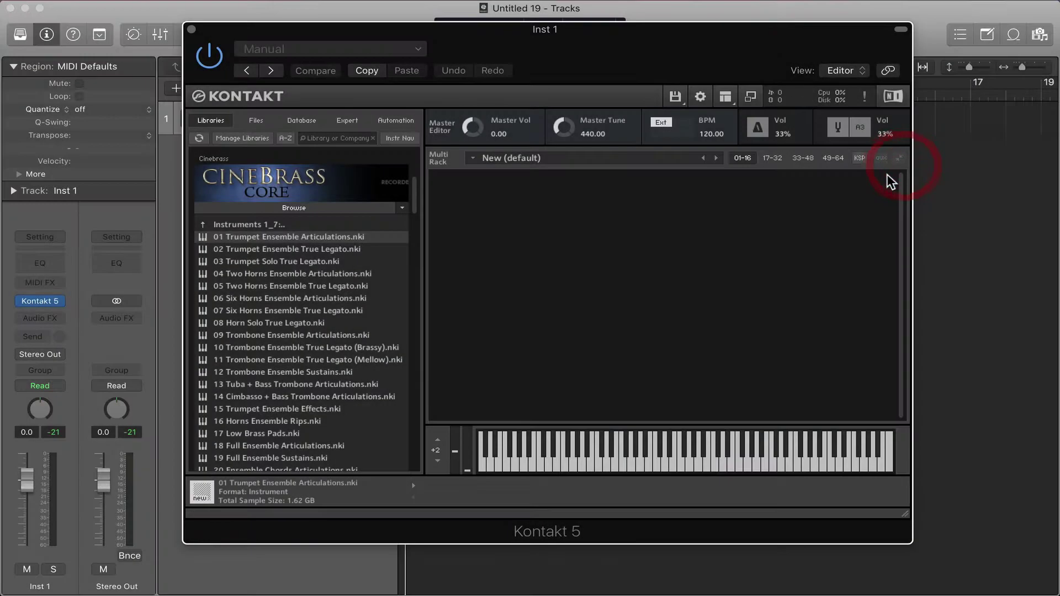
# Load 01 Trumpet Ensemble Articulations and replace it in place with the next instrument, 02 Trumpet Ensemble True Legato
pyautogui.doubleClick(319, 237)
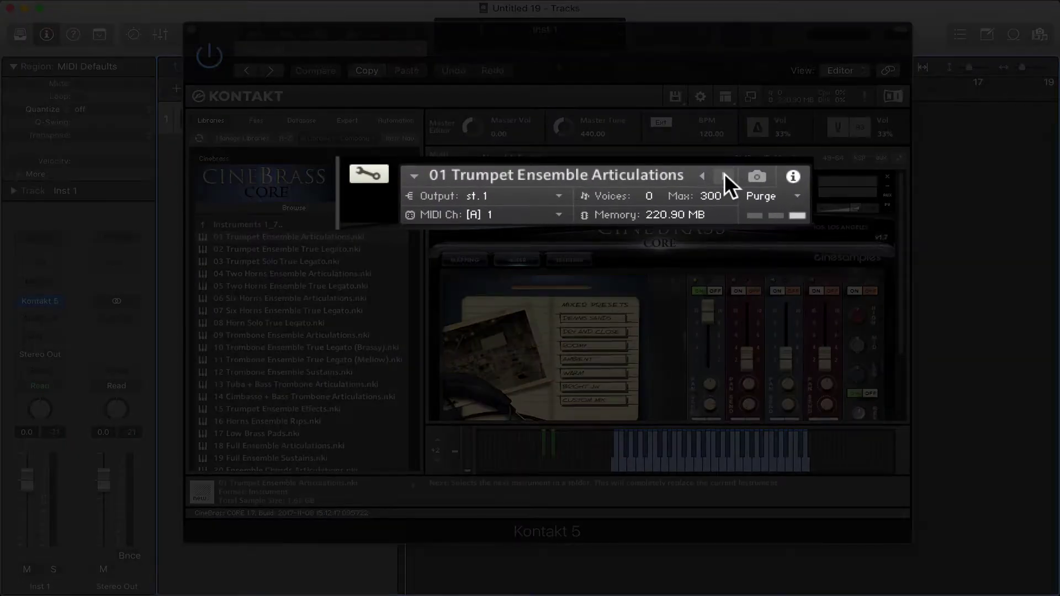
pyautogui.click(724, 174)
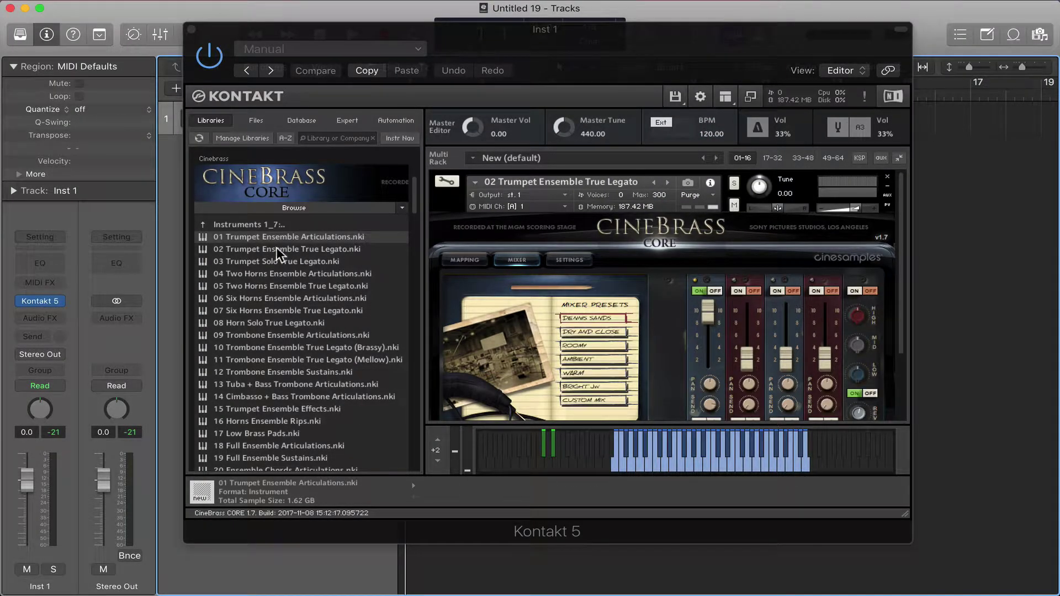
# Add a second copy of 02 Trumpet Ensemble True Legato to the rack and look over both loaded instruments
pyautogui.click(276, 248)
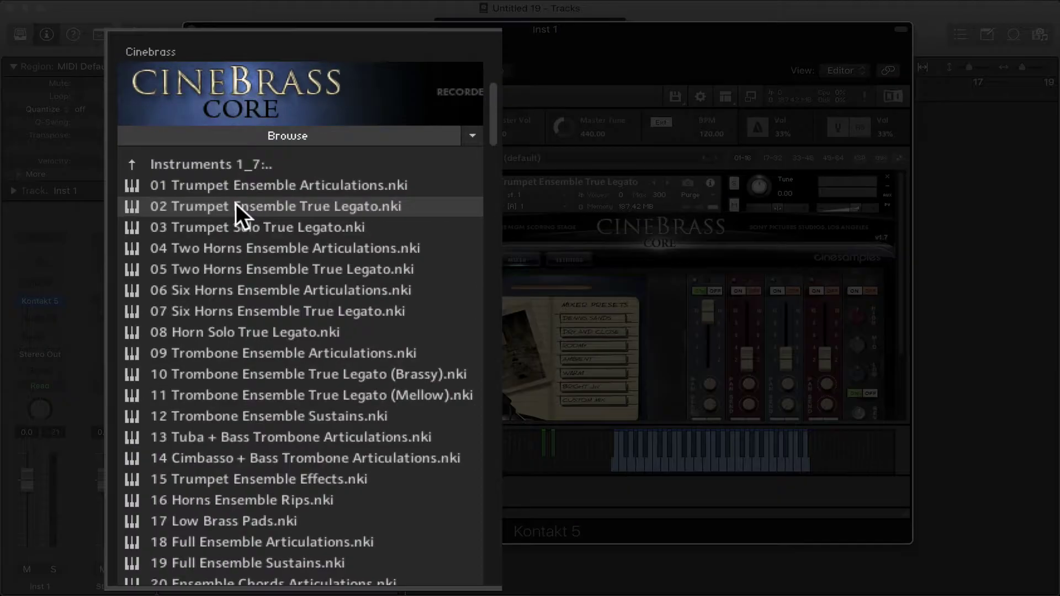
pyautogui.doubleClick(236, 203)
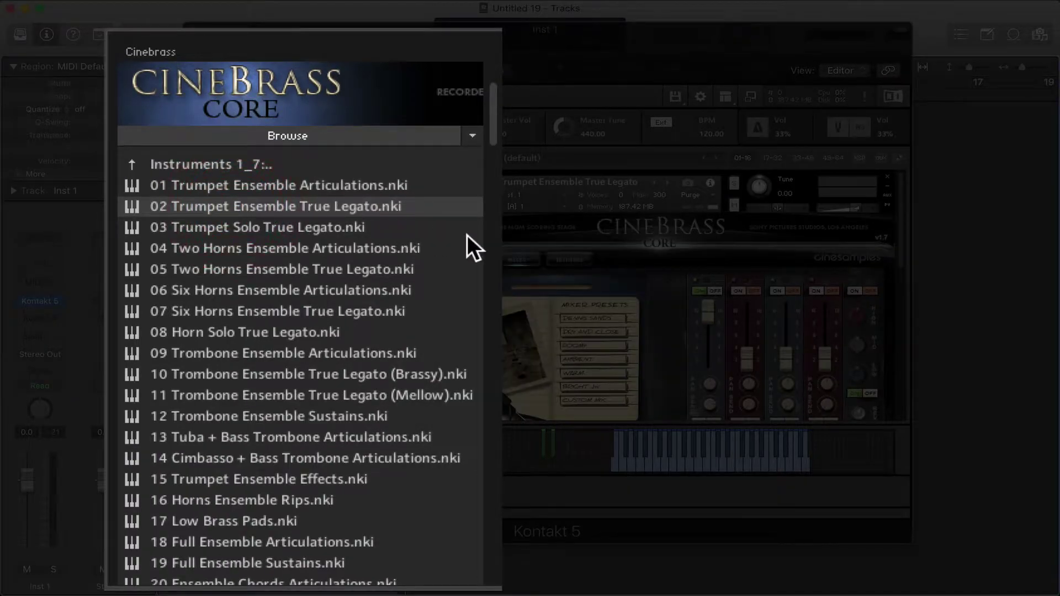
pyautogui.scroll(-5, 604, 332)
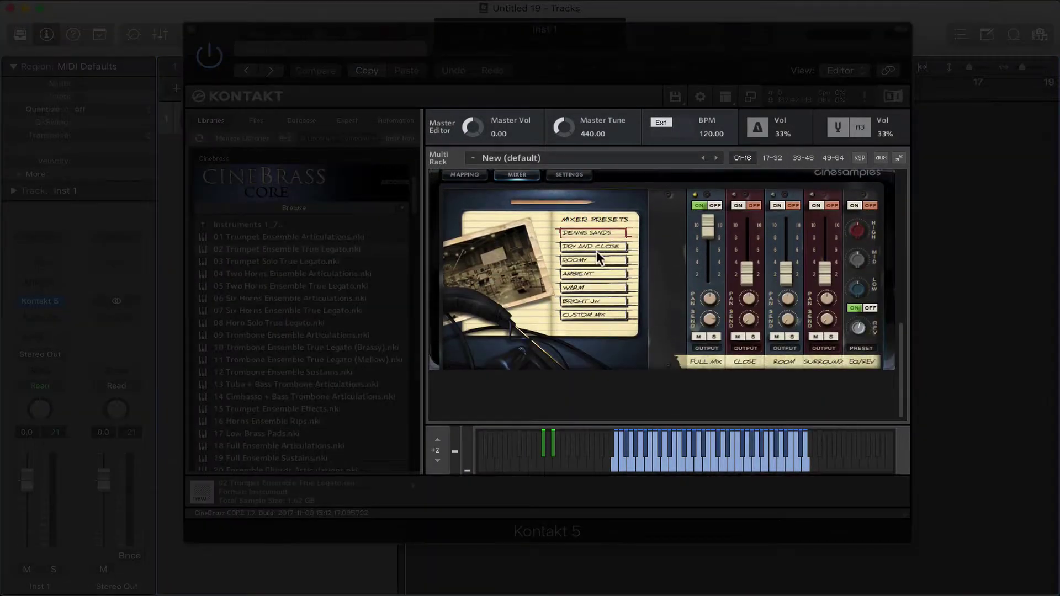
pyautogui.scroll(3, 637, 266)
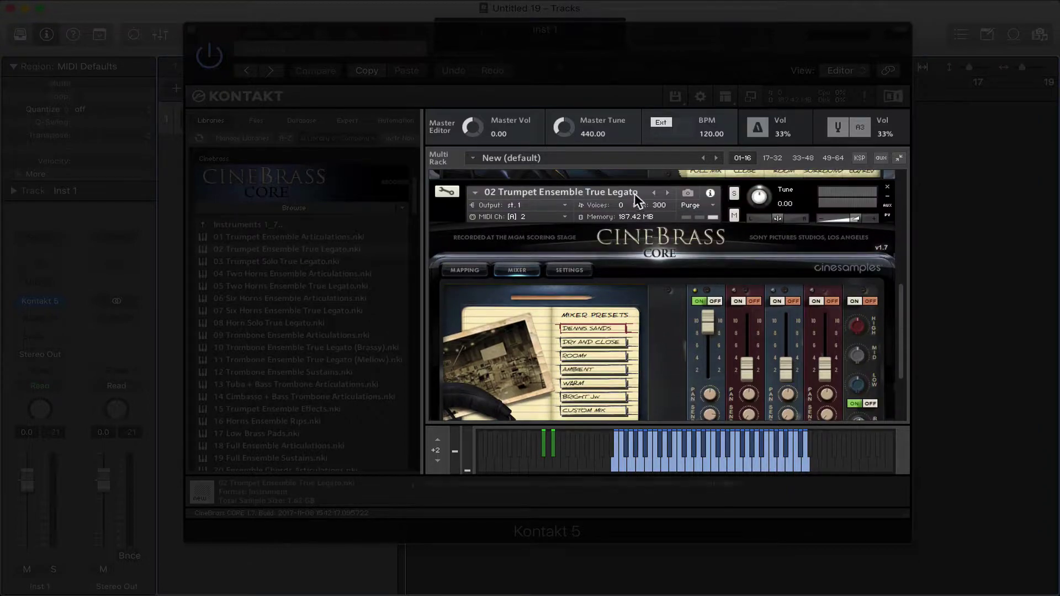
pyautogui.scroll(1, 707, 287)
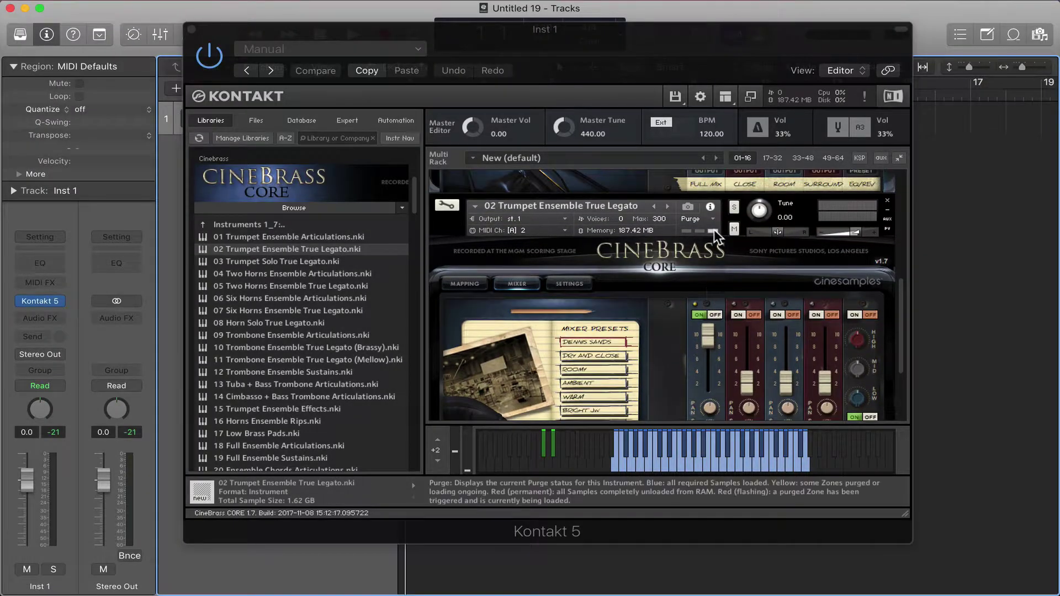
pyautogui.scroll(-2, 713, 229)
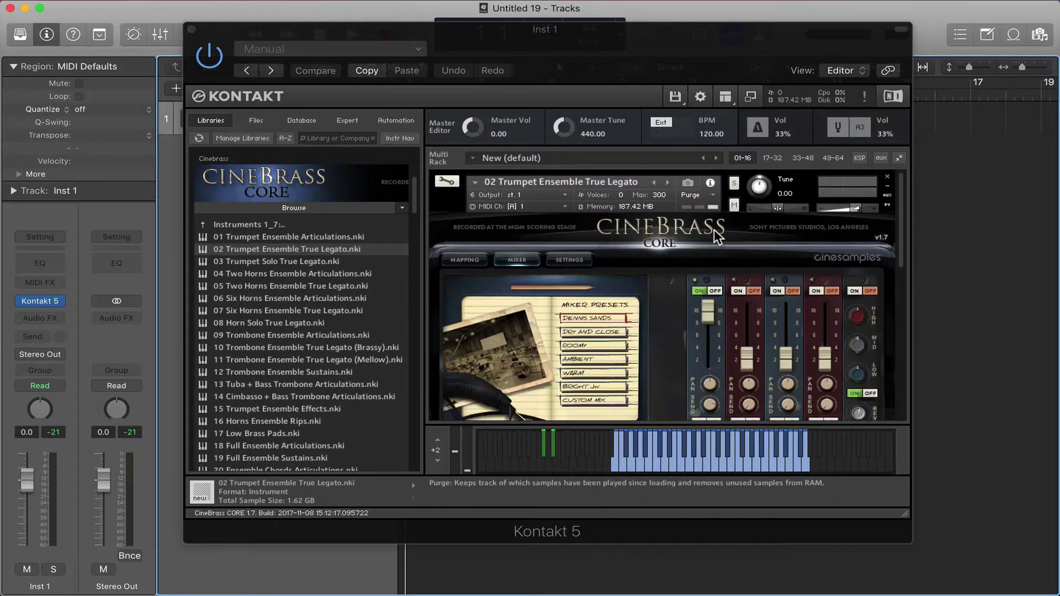
# Clear the loaded instrument from the rack, reopen the Instruments 1_7 folder and load 01 Trumpet Ensemble Articulations
pyautogui.click(888, 179)
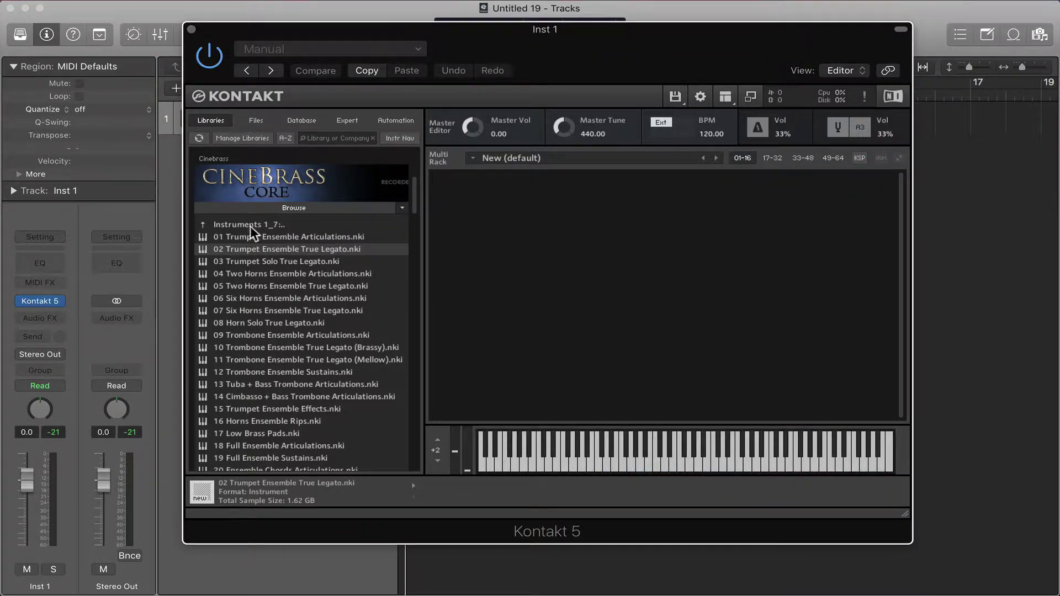
pyautogui.click(237, 221)
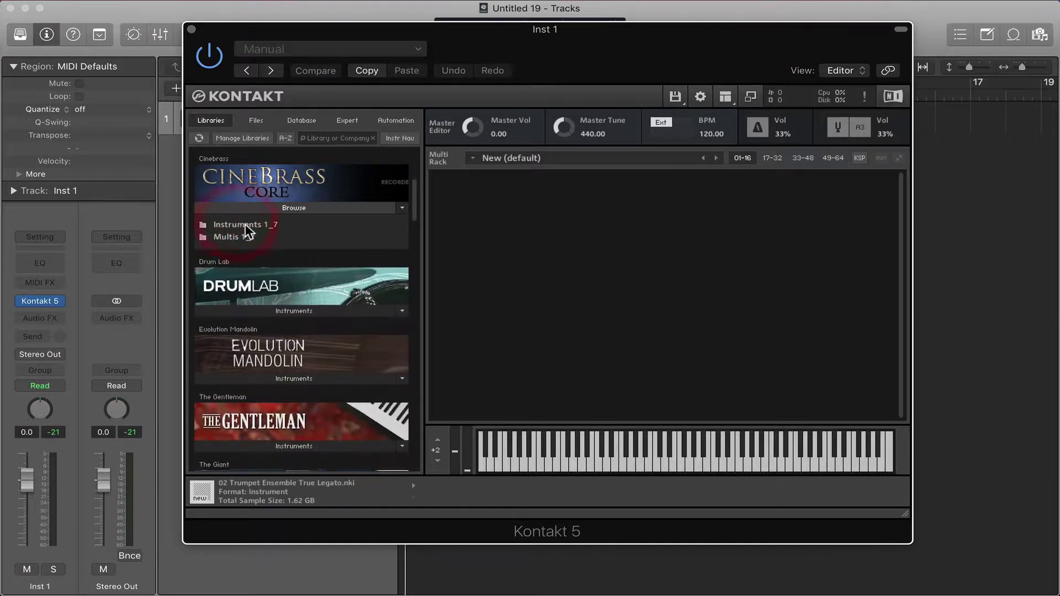
pyautogui.click(245, 224)
pyautogui.moveTo(248, 231); pyautogui.dragTo(462, 205)
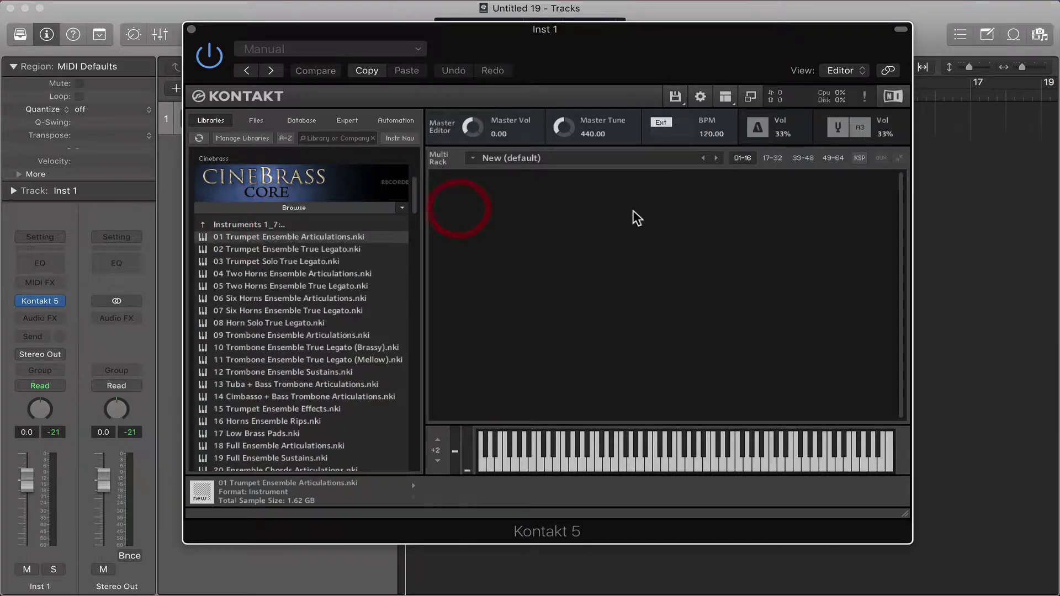
# Audition notes in the blue playable range of the on-screen keyboard, switching articulations with the two green keyswitches
pyautogui.click(674, 448)
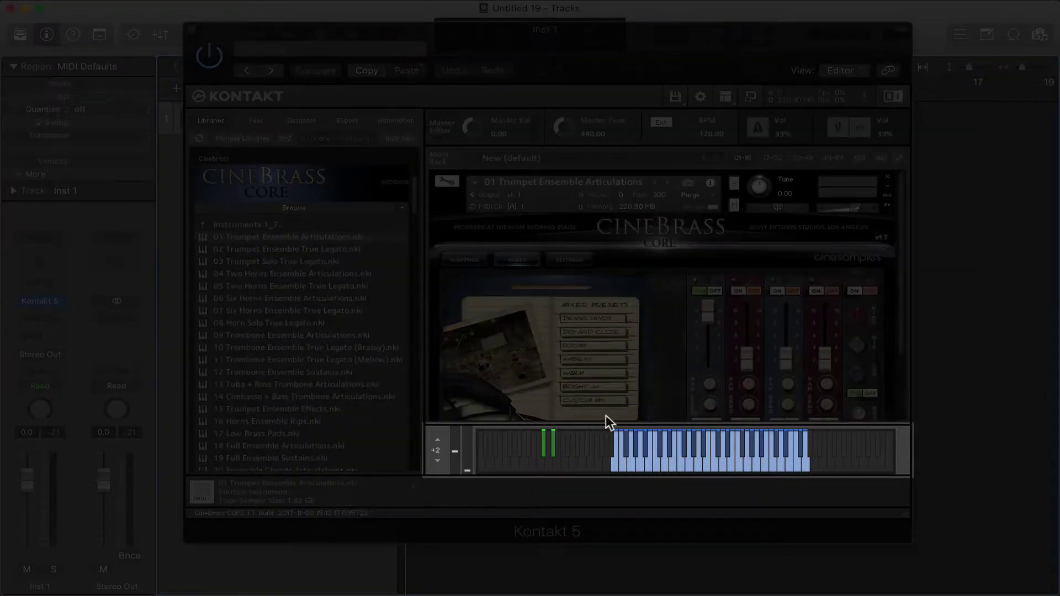
pyautogui.click(678, 462)
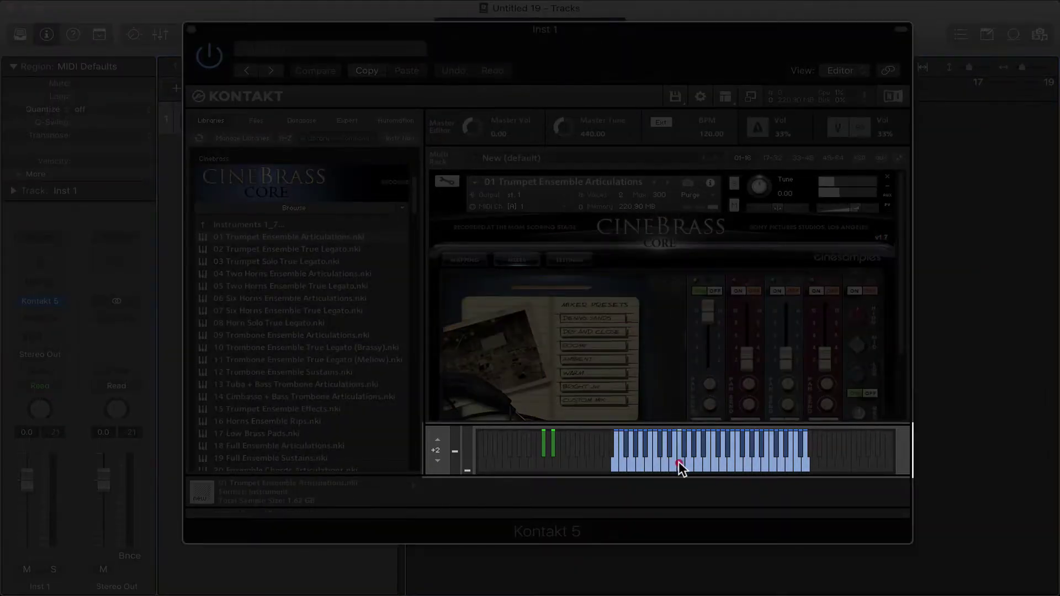
pyautogui.click(710, 462)
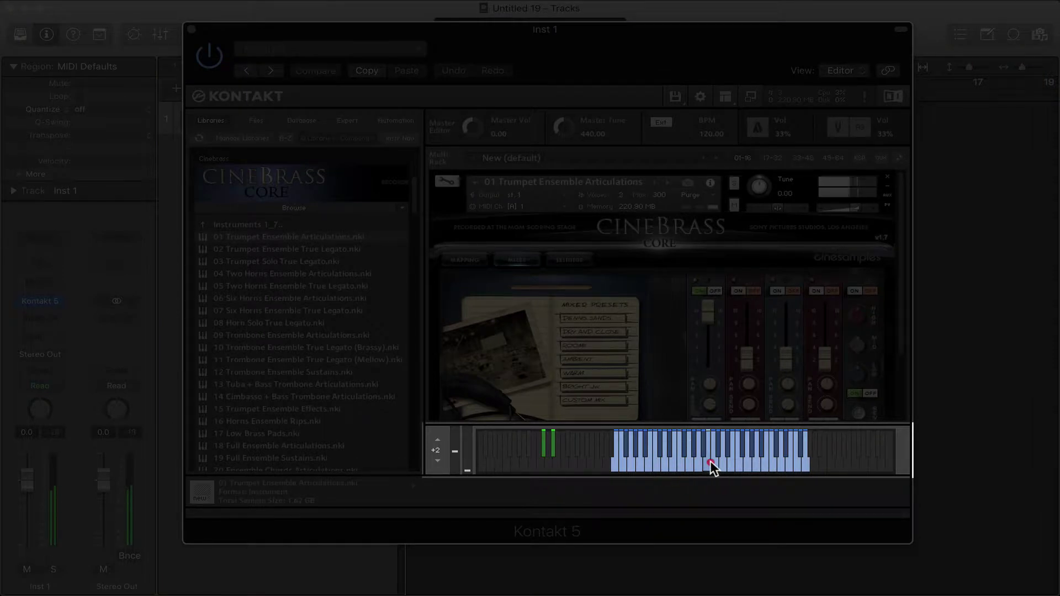
pyautogui.click(544, 449)
pyautogui.click(643, 449)
pyautogui.click(552, 448)
pyautogui.click(686, 456)
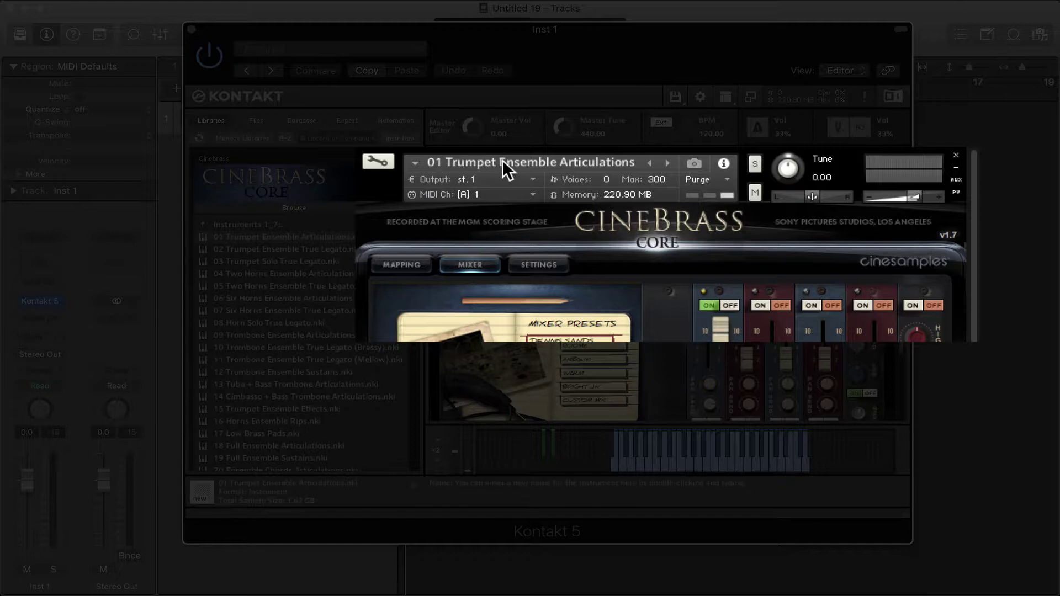
# Examine the output routing and MIDI channel options of 01 Trumpet Ensemble Articulations without changing them
pyautogui.click(467, 178)
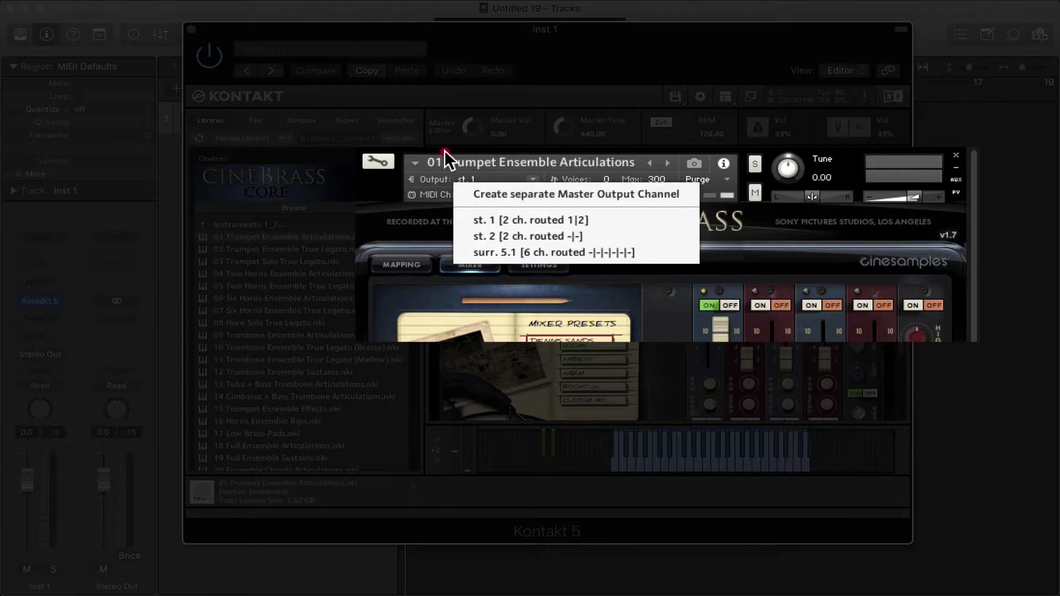
pyautogui.click(432, 176)
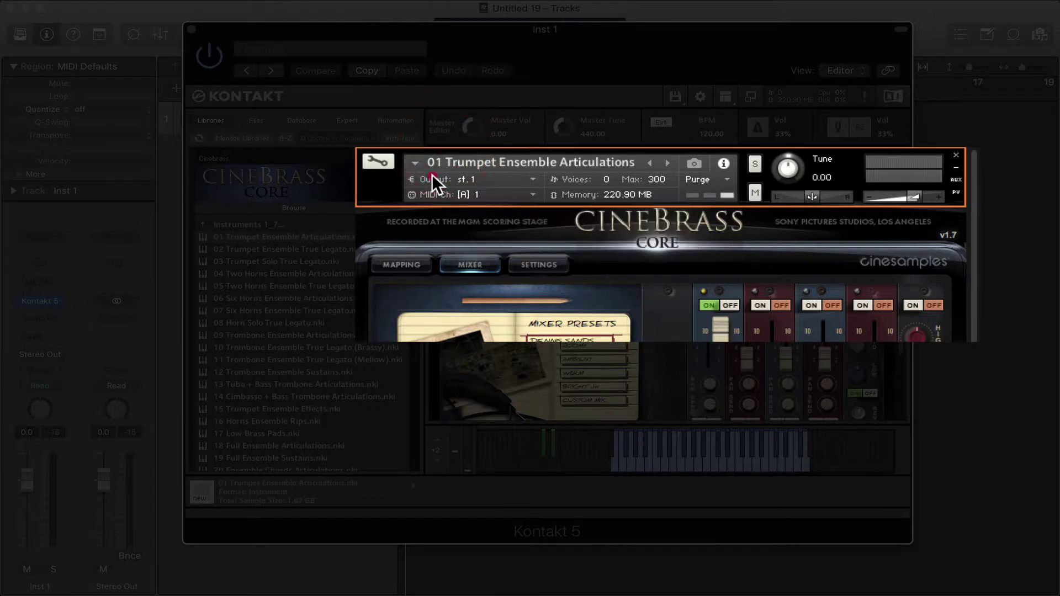
pyautogui.click(462, 194)
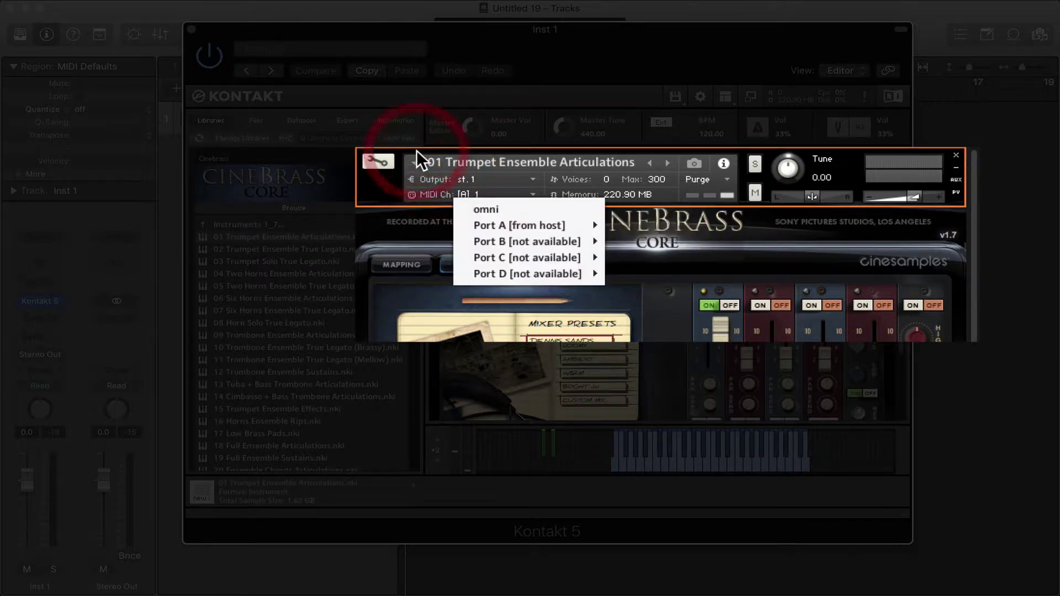
pyautogui.click(617, 81)
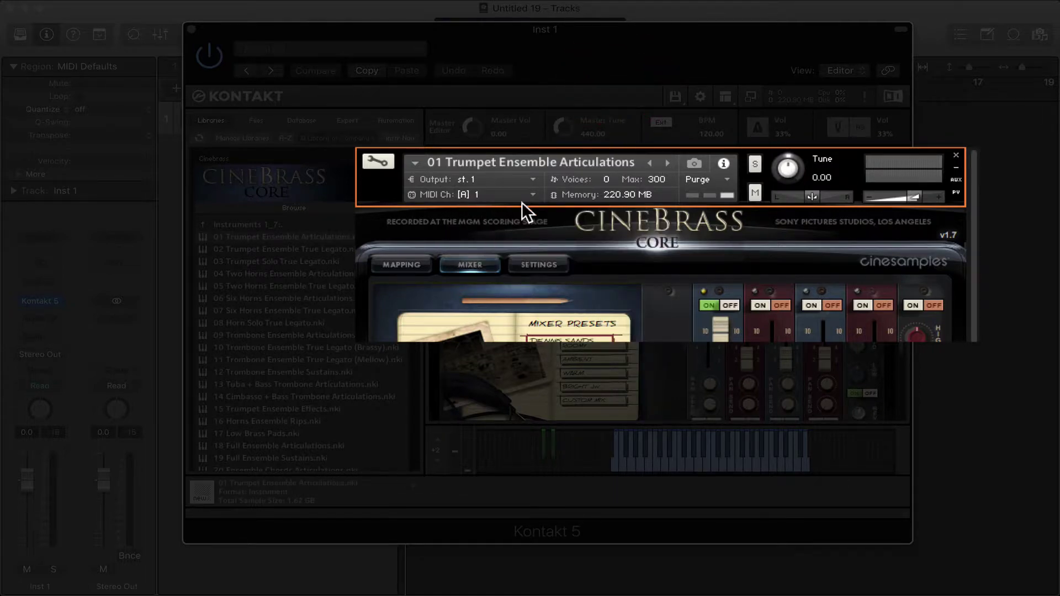
# Set the MIDI channel of 01 Trumpet Ensemble Articulations to omni and recheck the channel options
pyautogui.click(479, 193)
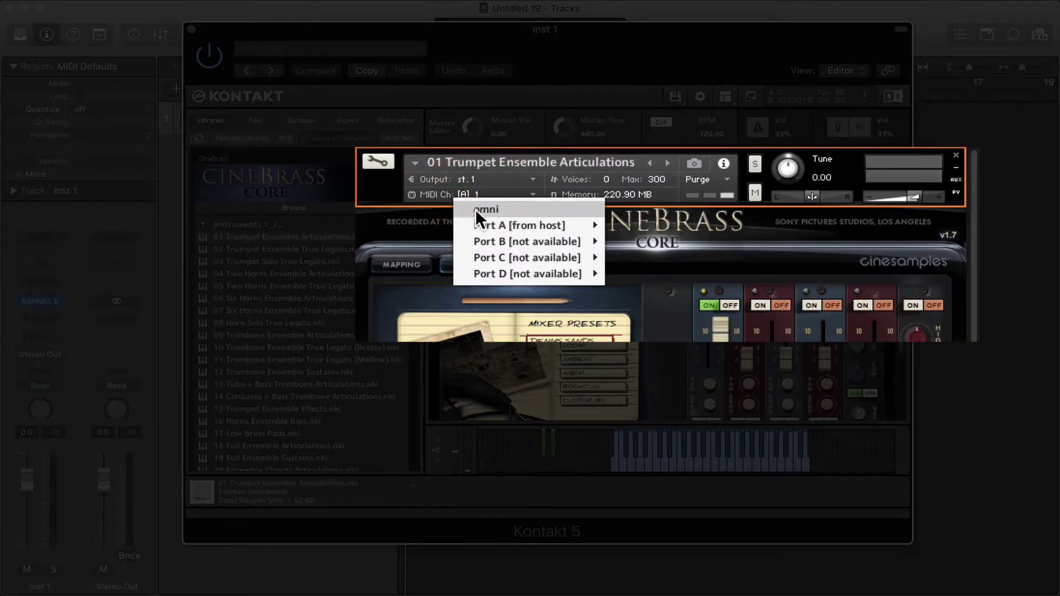
pyautogui.click(475, 209)
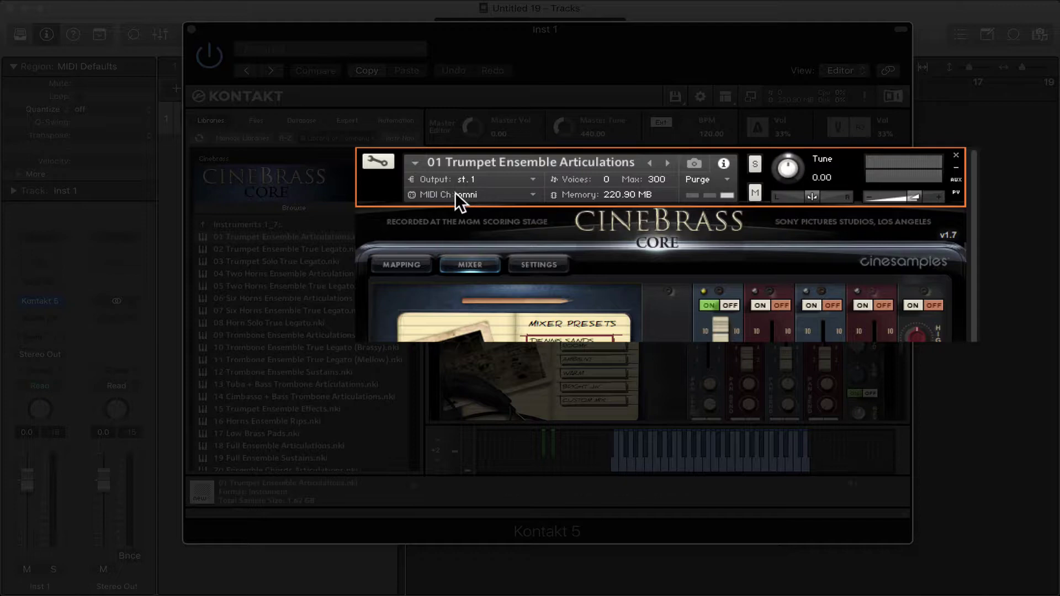
pyautogui.click(472, 191)
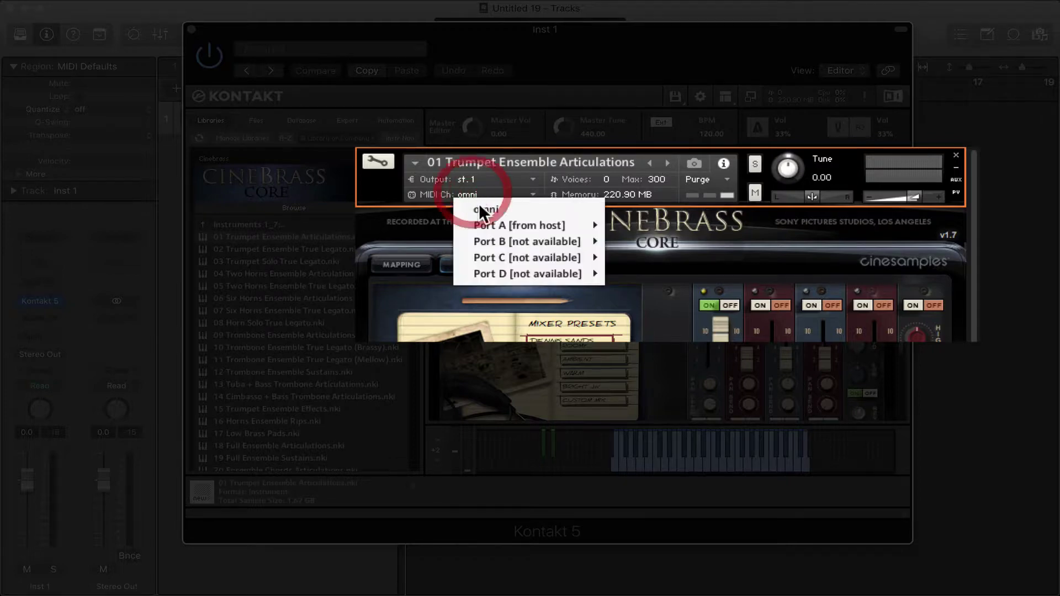
pyautogui.click(428, 211)
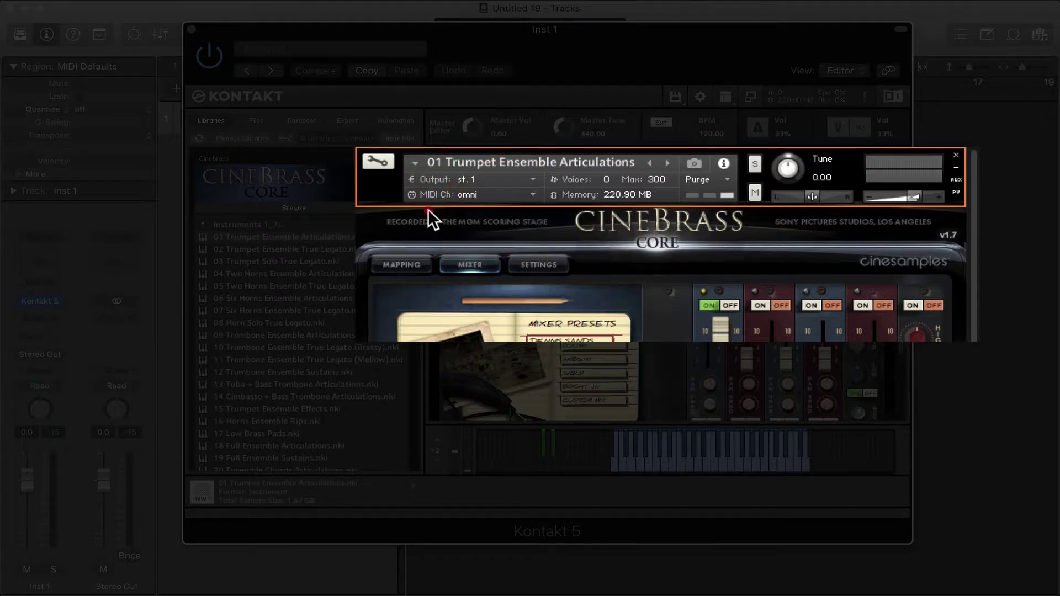
# Switch the instrument's MIDI channel to Port A channel 1 and set it back to omni
pyautogui.click(452, 193)
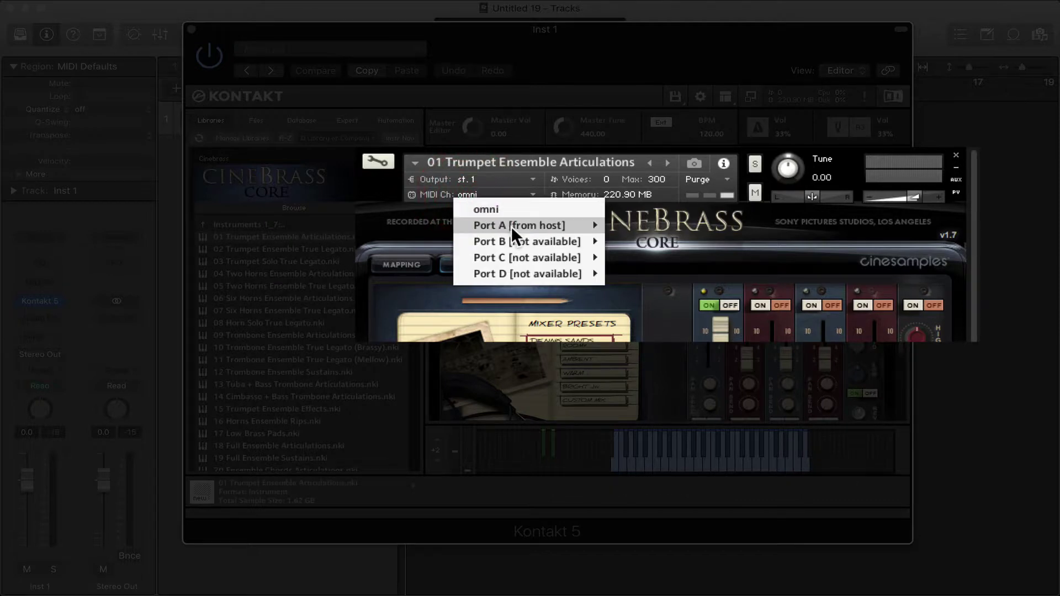
pyautogui.moveTo(595, 224)
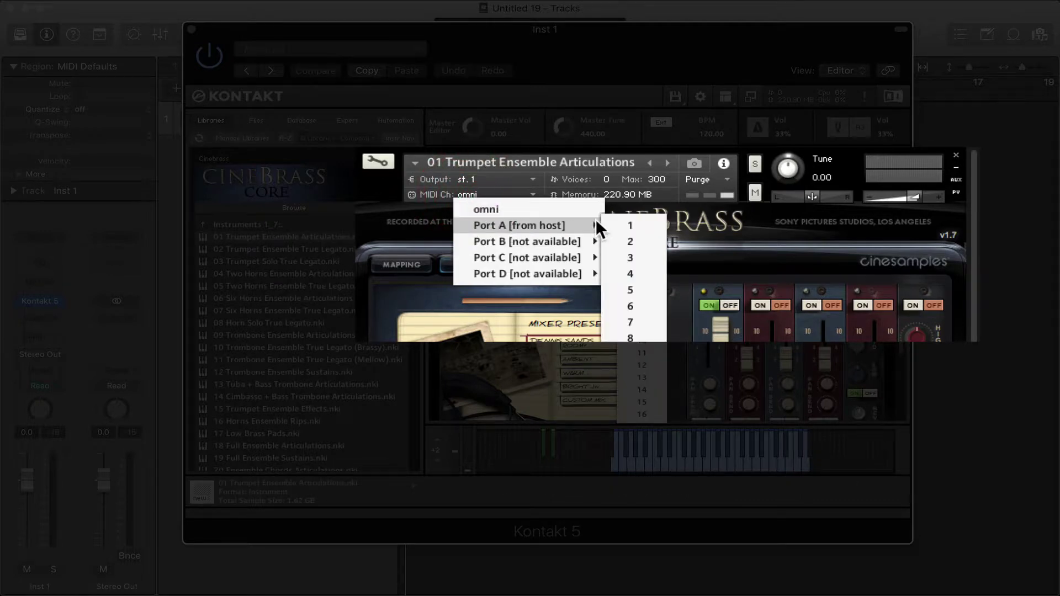
pyautogui.click(631, 224)
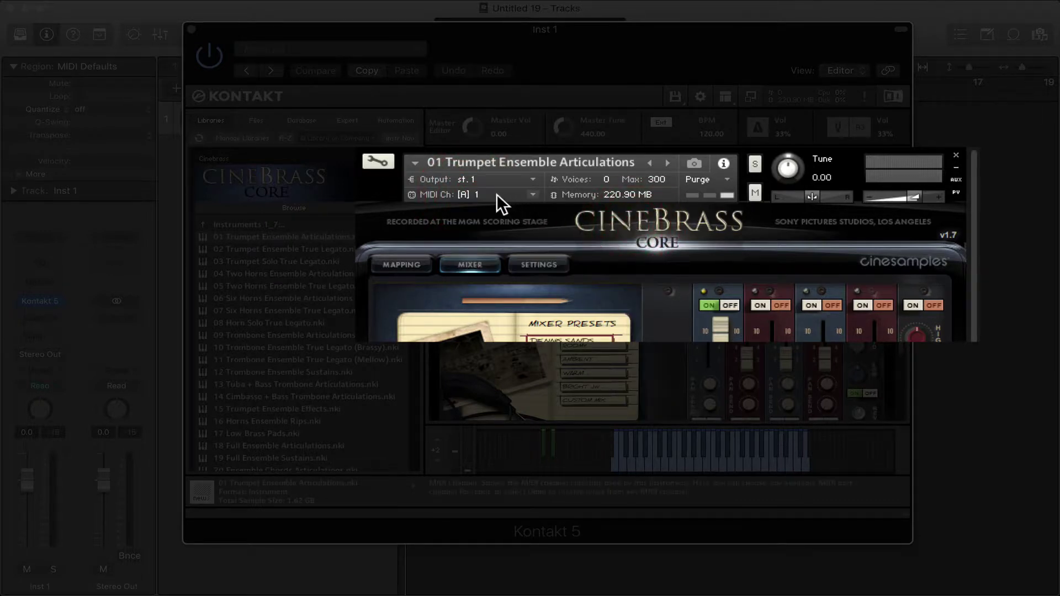
pyautogui.click(478, 193)
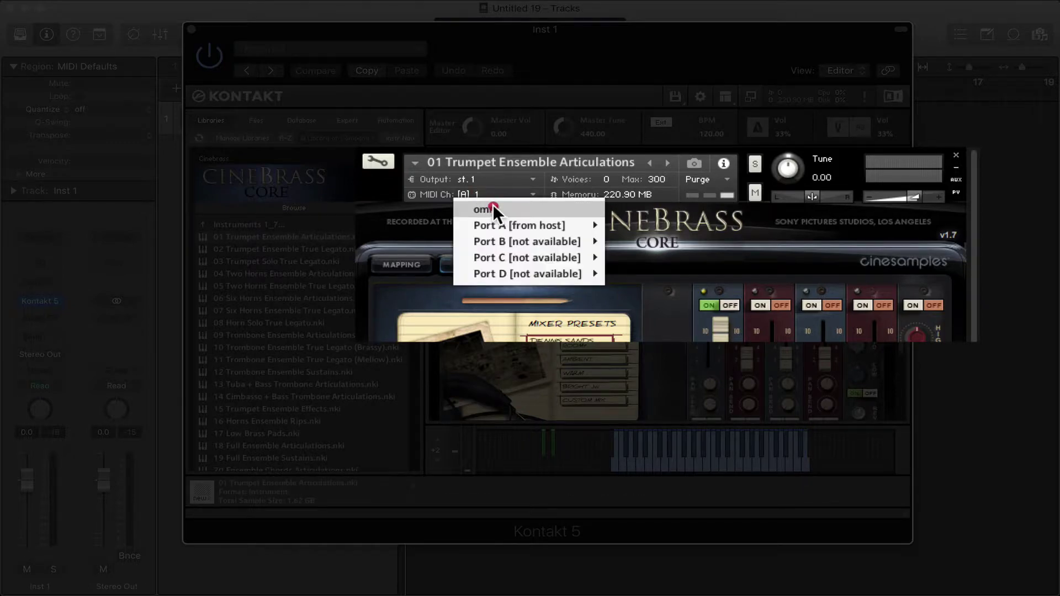
pyautogui.click(492, 205)
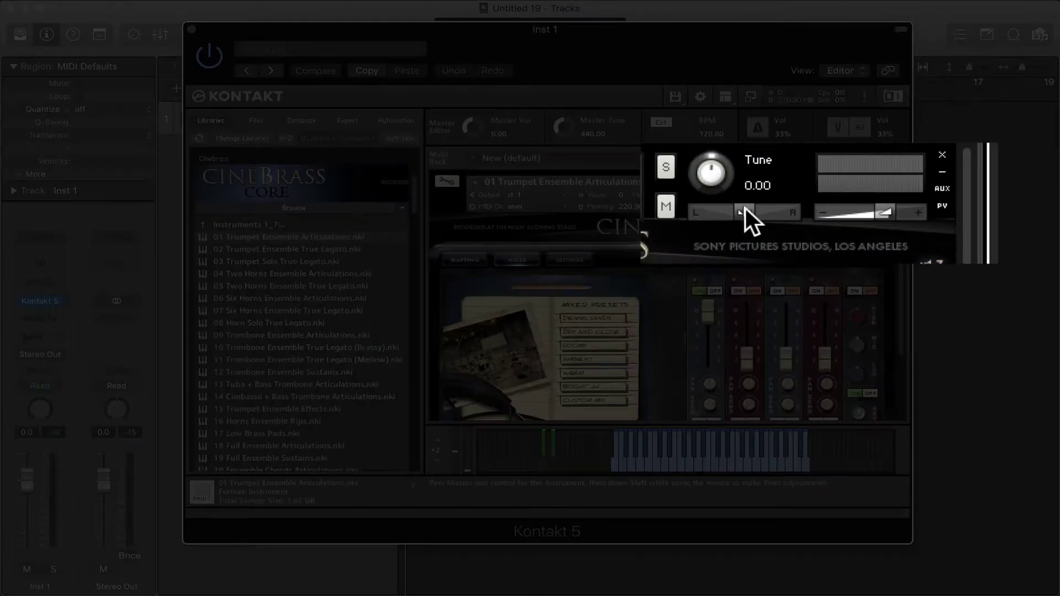
# Pan the trumpet instrument to the left, audition a note, and return the pan to centre
pyautogui.moveTo(779, 207); pyautogui.dragTo(750, 210)
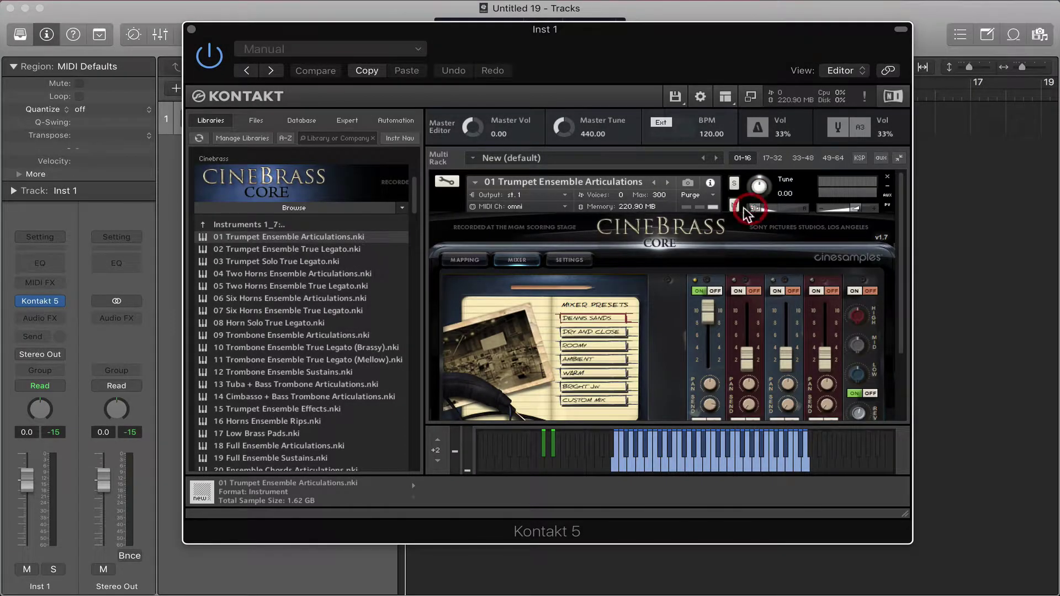
pyautogui.click(665, 458)
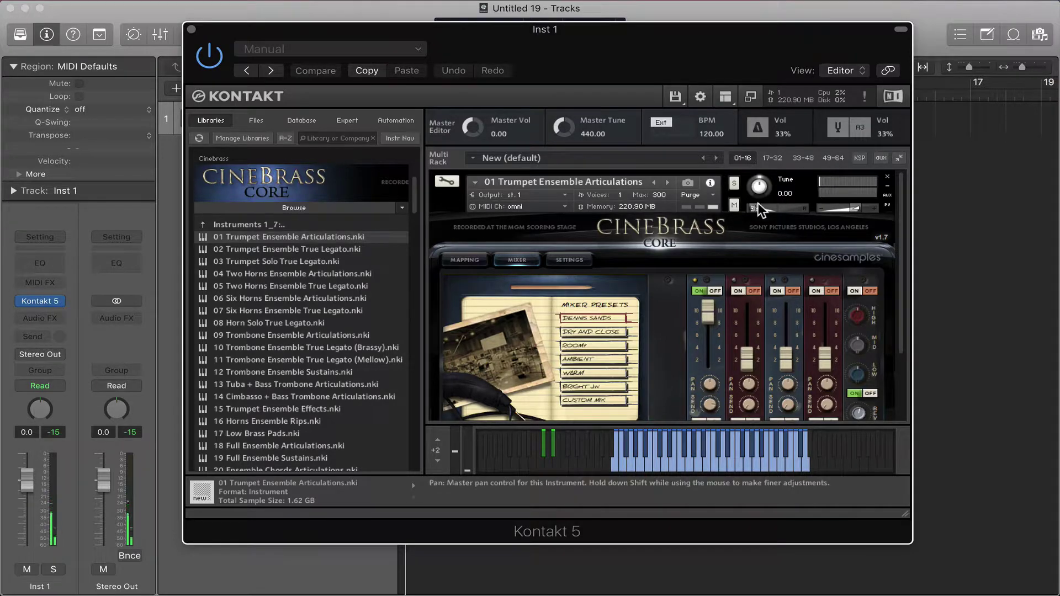
pyautogui.moveTo(757, 204); pyautogui.dragTo(899, 205)
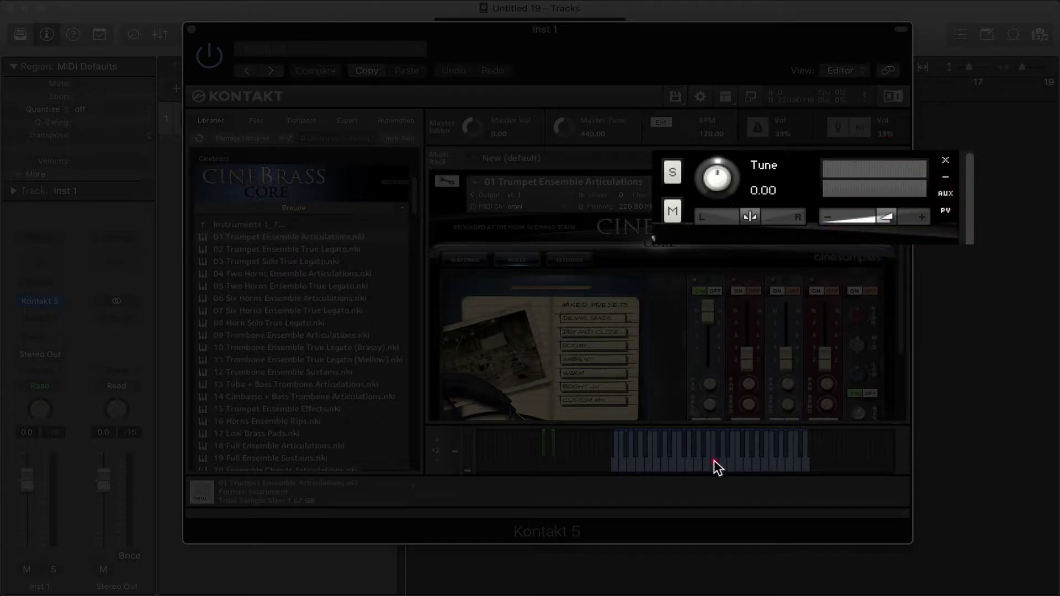
# Raise the instrument's tune to 16.00, audition a note, and lower the tune to 5.00
pyautogui.moveTo(722, 174); pyautogui.dragTo(756, 146)
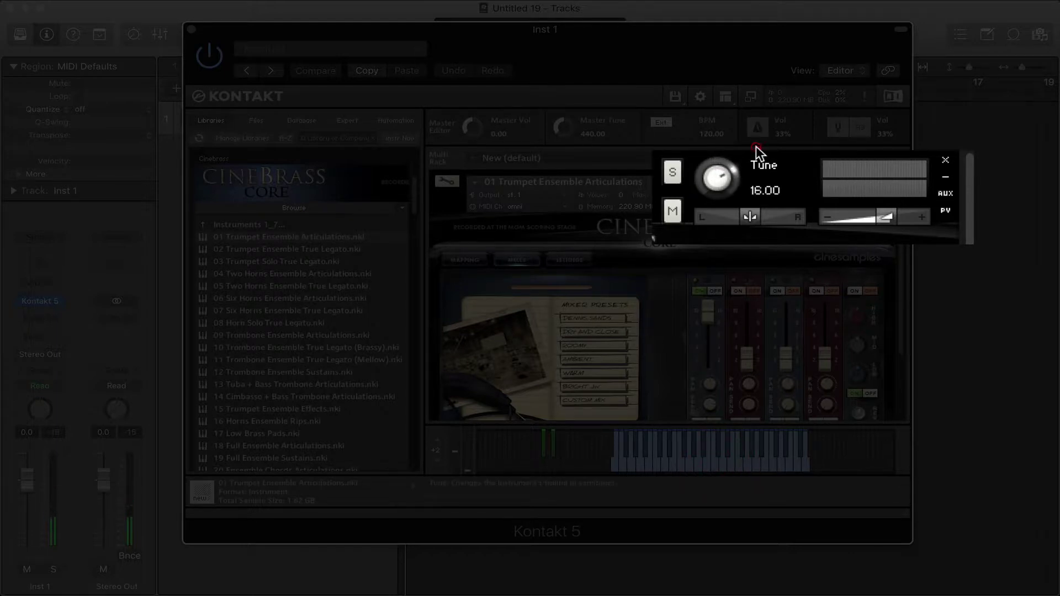
pyautogui.click(714, 457)
pyautogui.moveTo(719, 163); pyautogui.dragTo(704, 203)
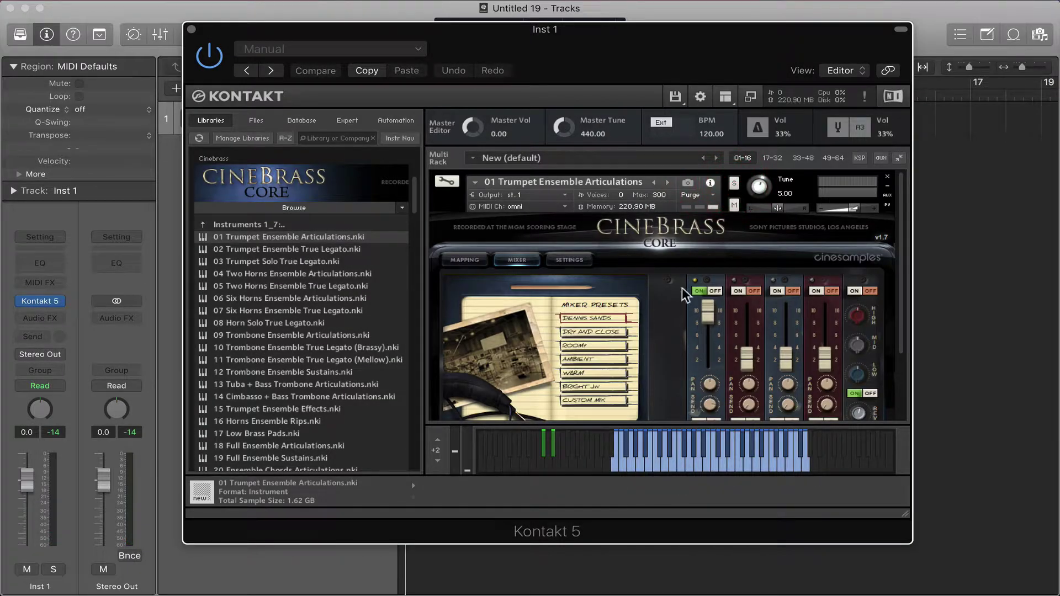
# Try the instrument's solo and mute switches, then leave both turned off
pyautogui.scroll(-3, 673, 379)
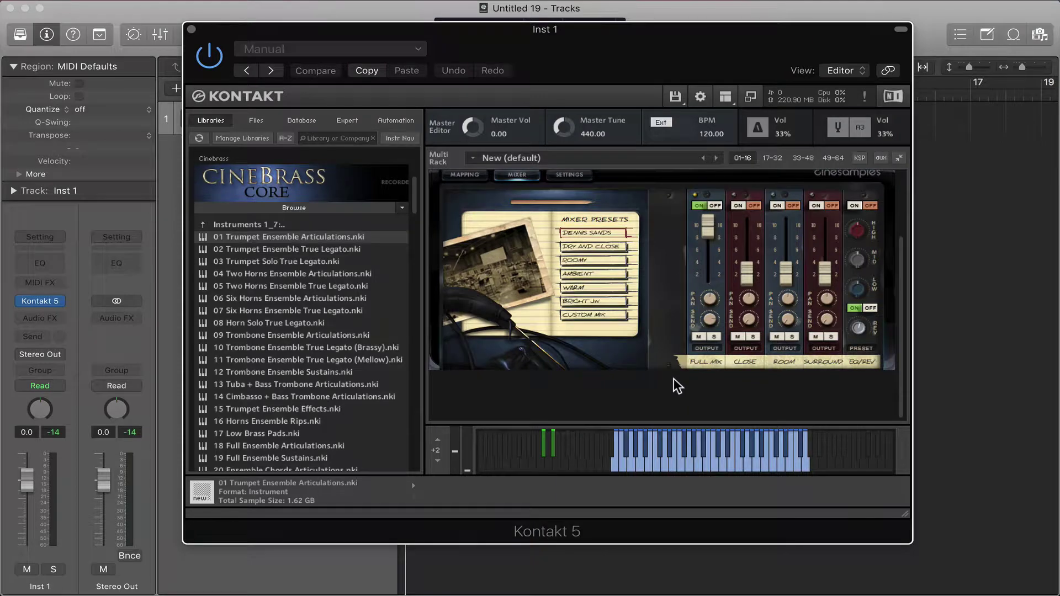
pyautogui.scroll(3, 673, 370)
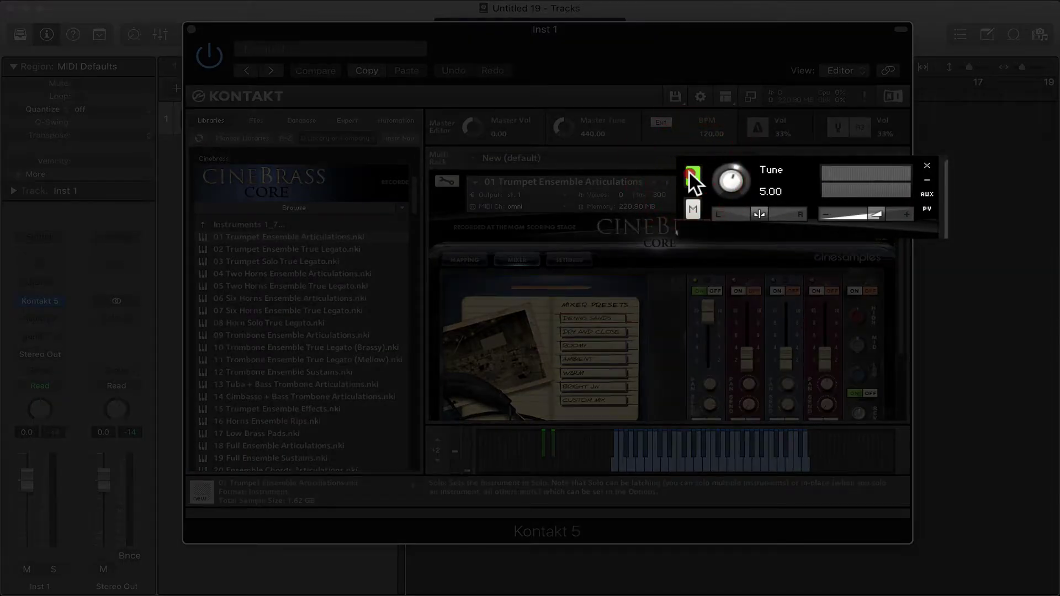
pyautogui.click(693, 210)
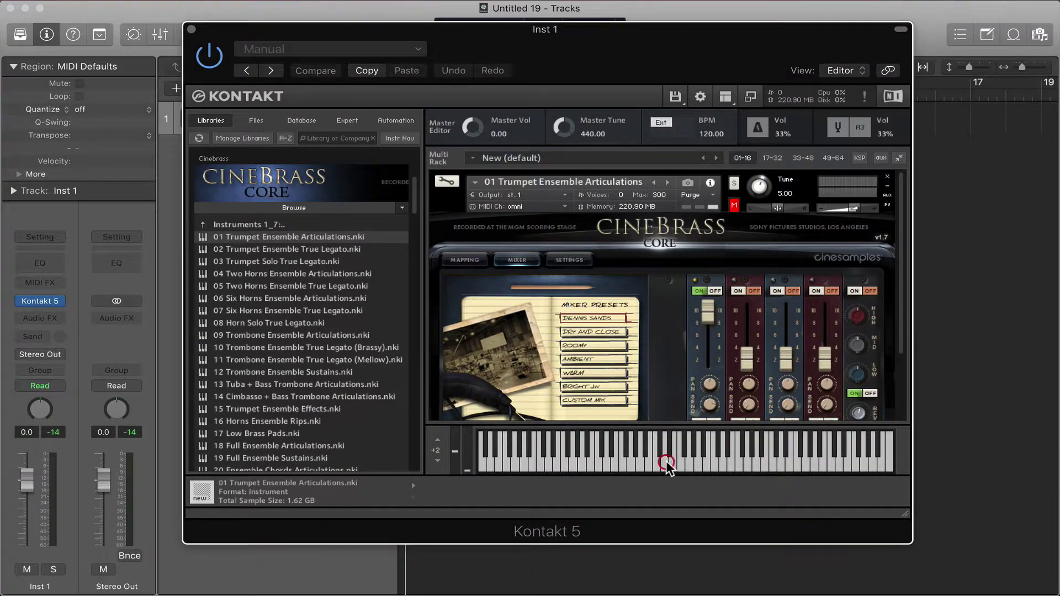
pyautogui.click(733, 205)
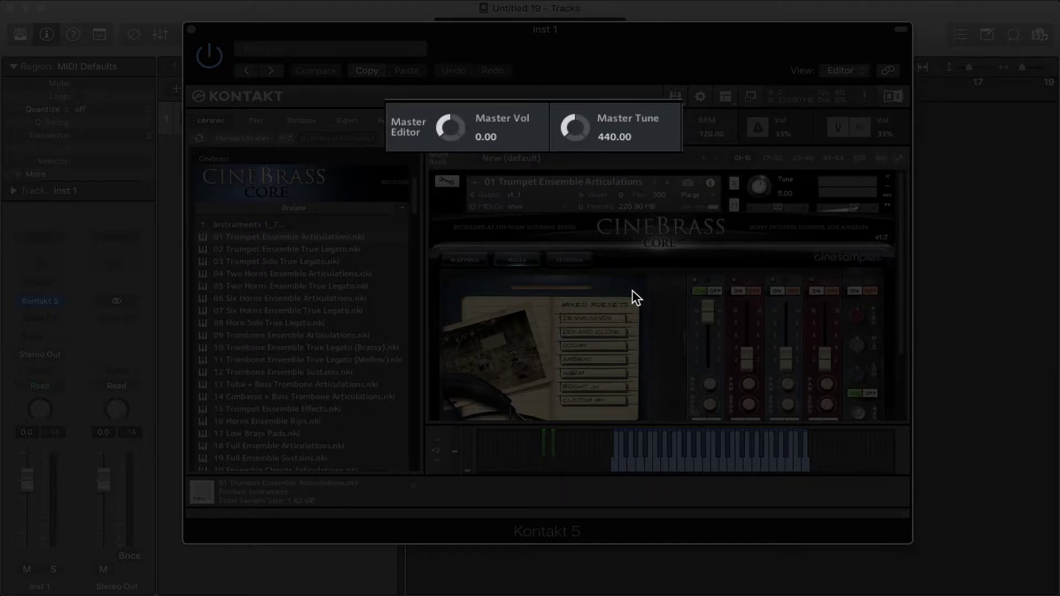
# Minimize Kontakt to the single-instrument view and restore the full rack view
pyautogui.scroll(-3, 632, 298)
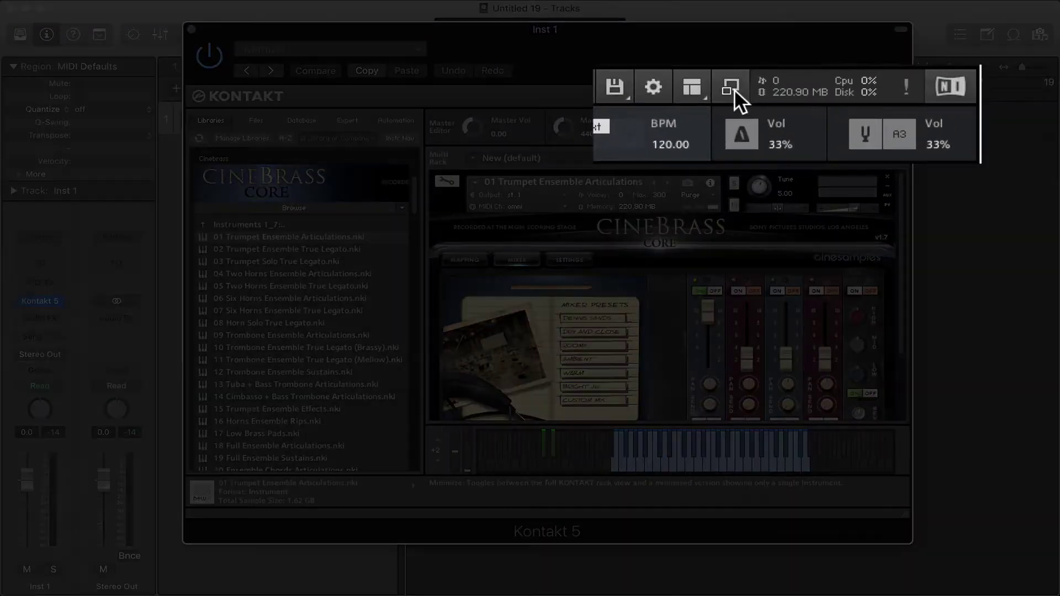
pyautogui.click(752, 97)
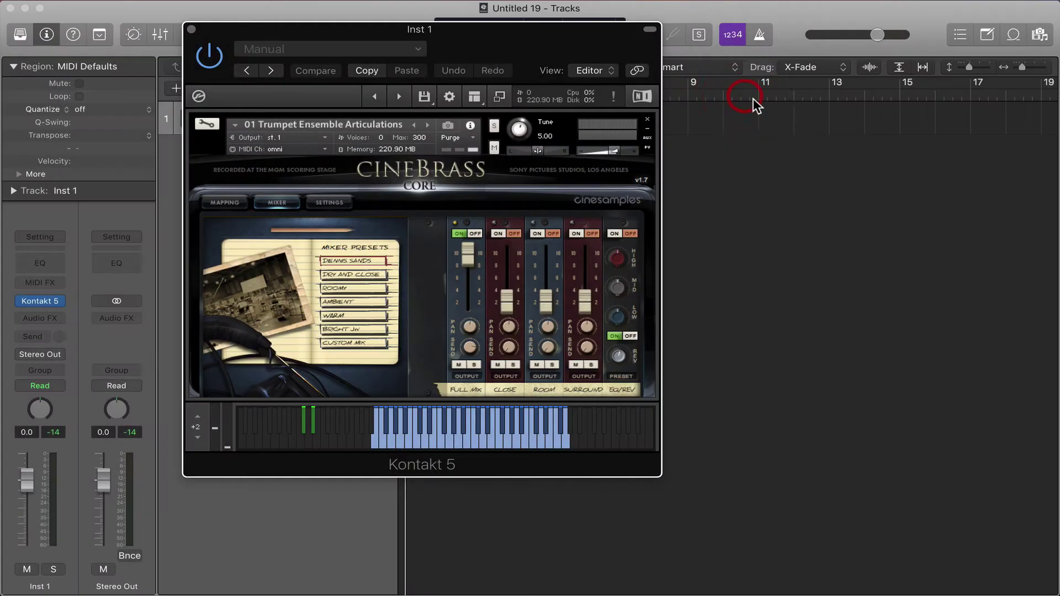
pyautogui.click(500, 97)
# Hide the on-screen keyboard from the Kontakt workspace and show it again
pyautogui.click(725, 98)
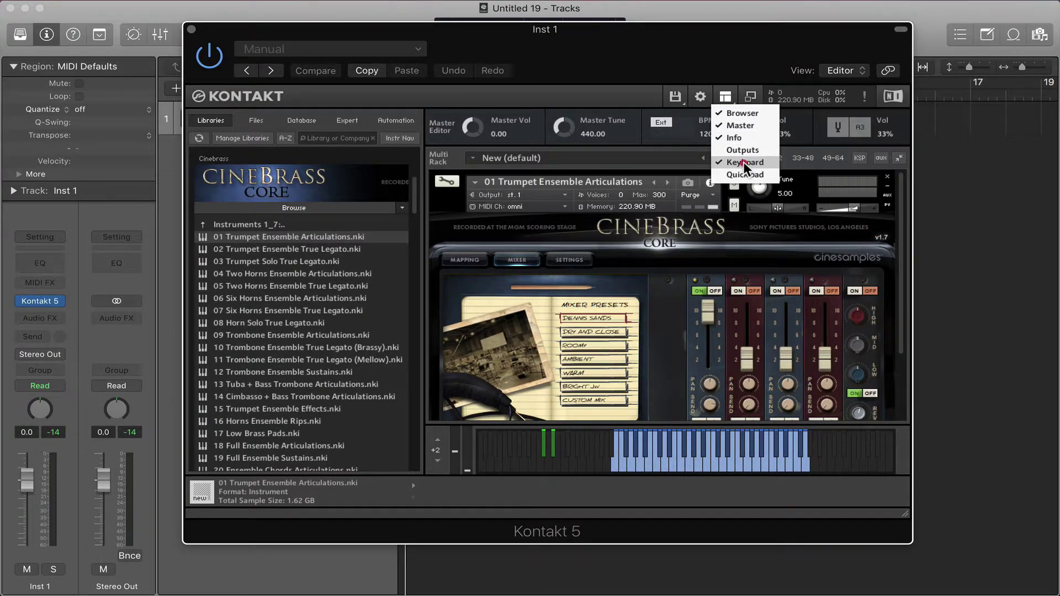
pyautogui.click(743, 161)
pyautogui.click(726, 97)
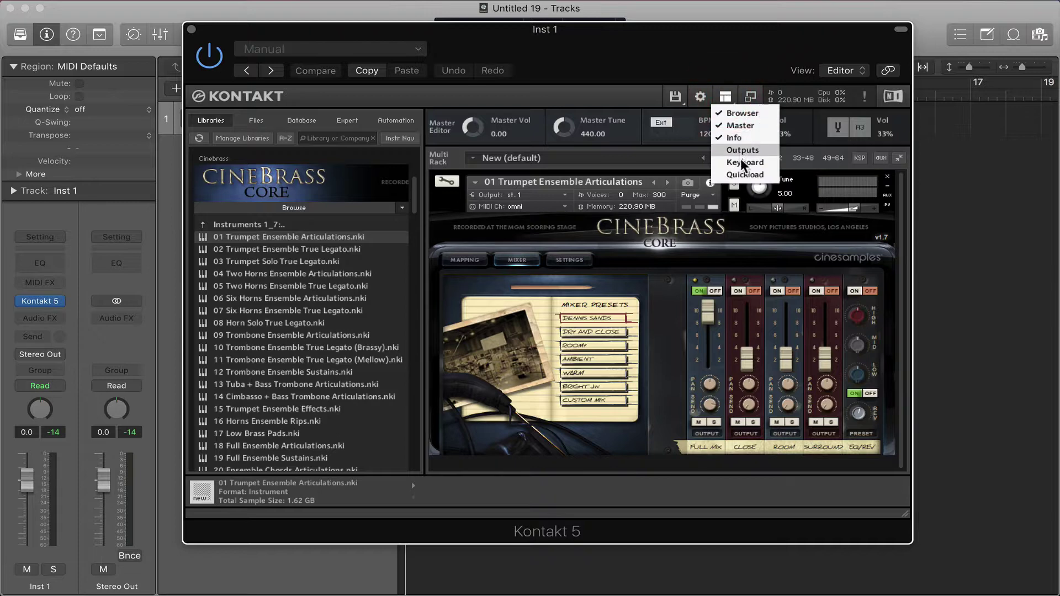
pyautogui.click(740, 161)
# Hide the browser from the Kontakt workspace
pyautogui.click(728, 101)
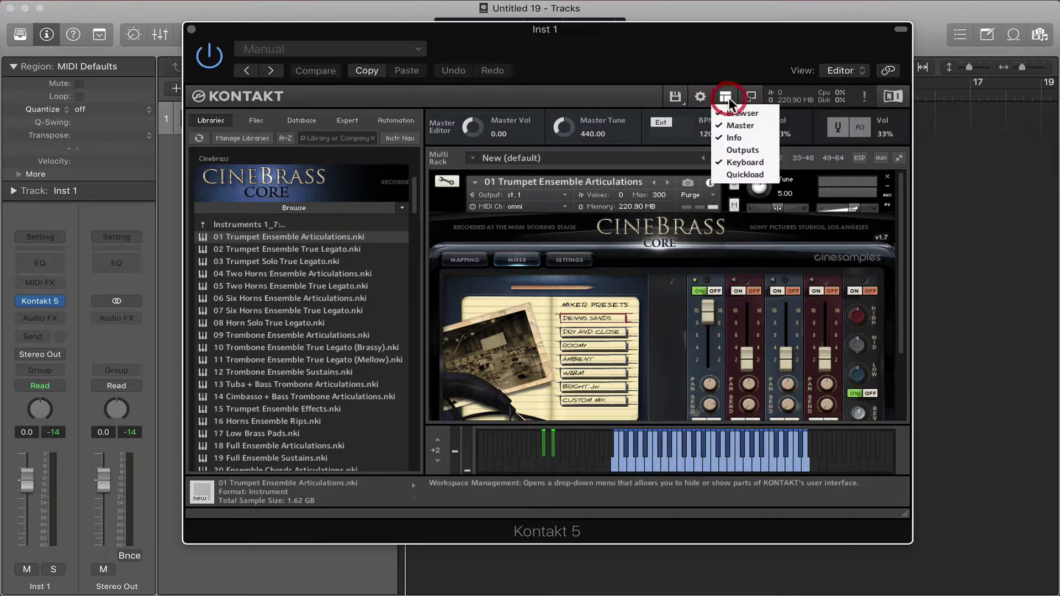
pyautogui.click(733, 112)
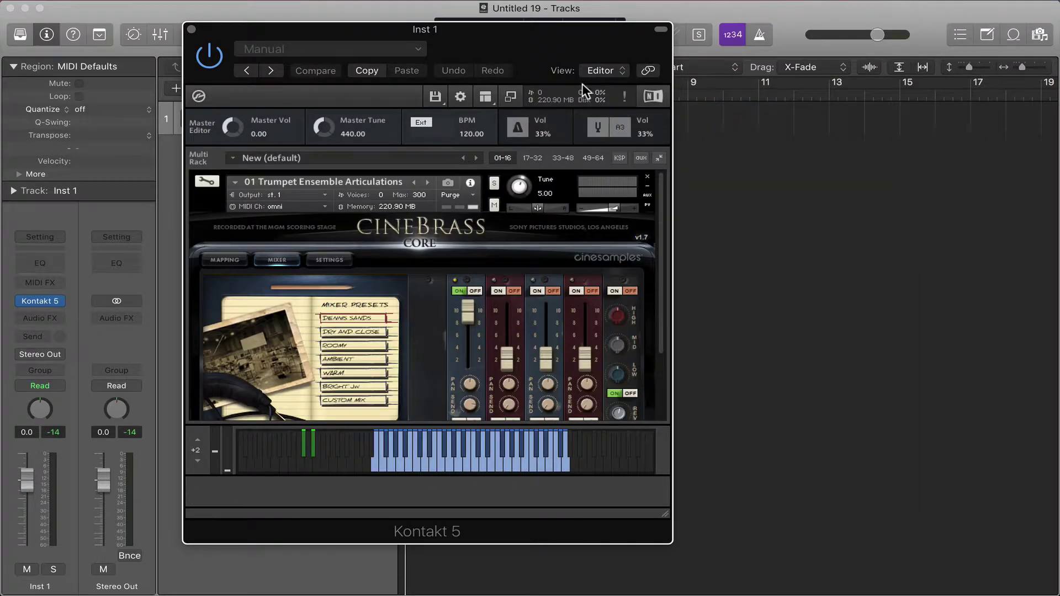
# Show the browser in the Kontakt workspace again, and hide and restore the Master section
pyautogui.click(484, 96)
pyautogui.click(504, 112)
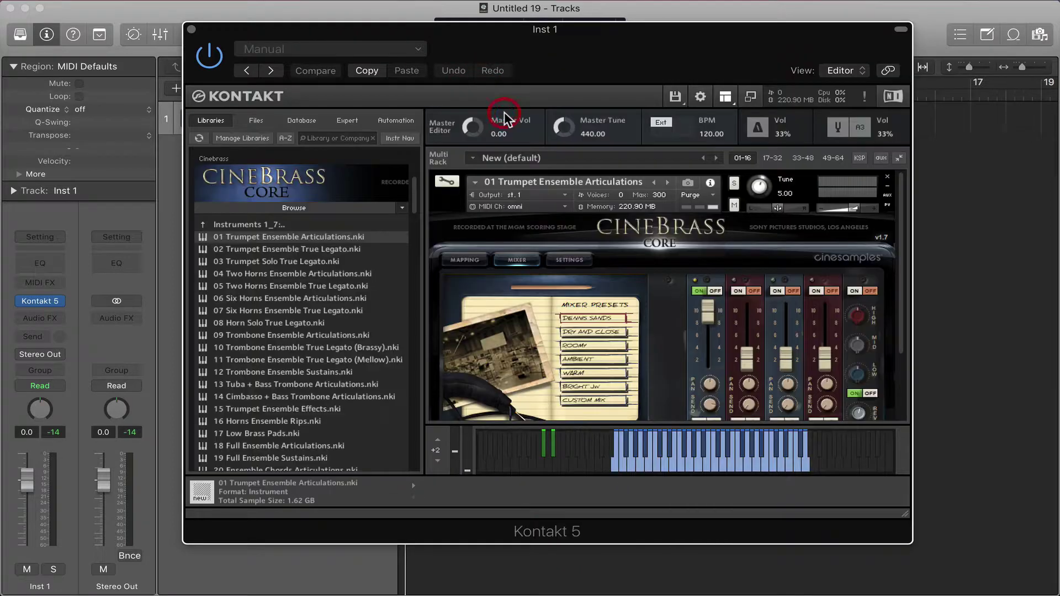
pyautogui.click(725, 98)
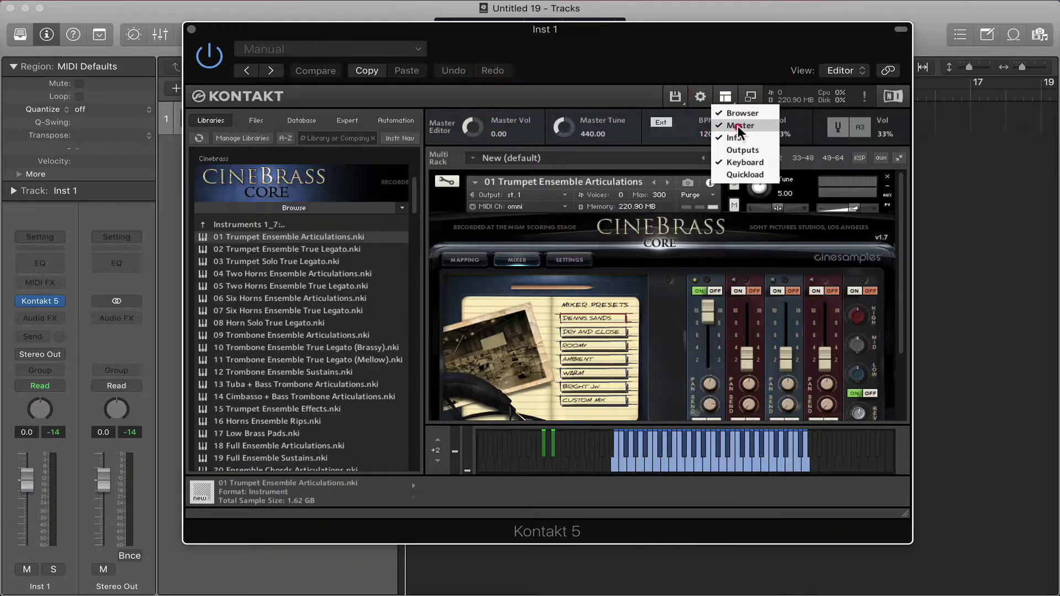
pyautogui.click(738, 127)
pyautogui.click(725, 97)
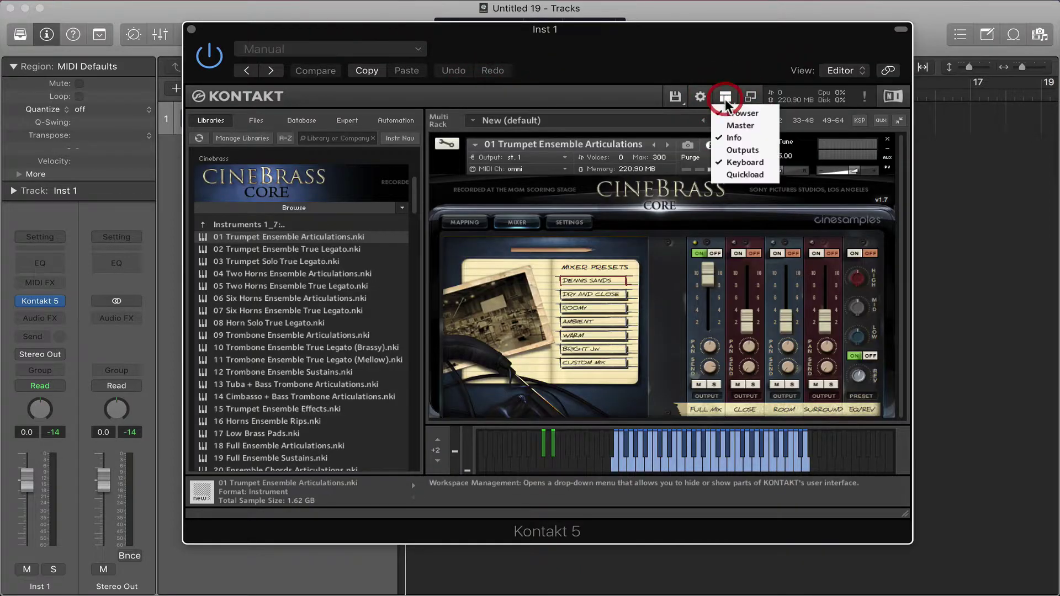
pyautogui.click(738, 127)
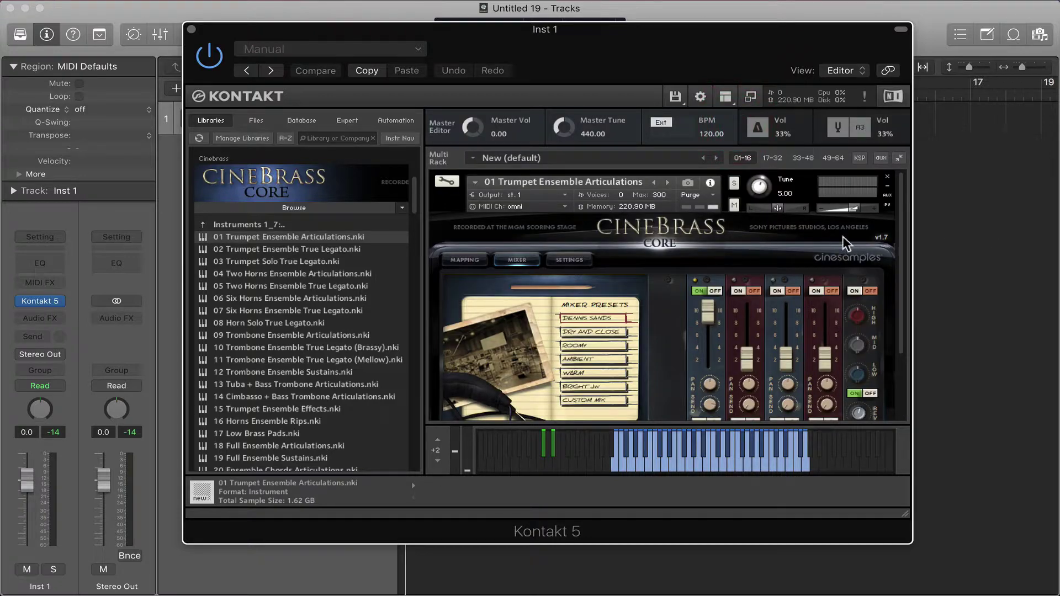
# Minimize all instrument headers, add 02 Trumpet Ensemble True Legato to the rack, and switch both headers to maximized view and back
pyautogui.scroll(-3, 831, 264)
pyautogui.scroll(3, 831, 264)
pyautogui.click(897, 158)
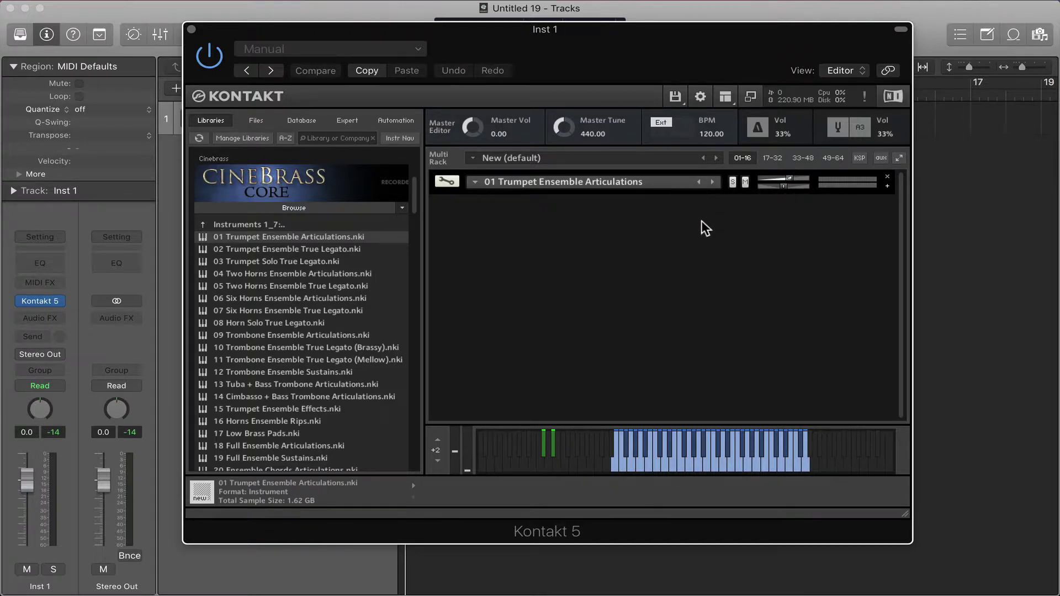
pyautogui.moveTo(303, 253); pyautogui.dragTo(629, 273)
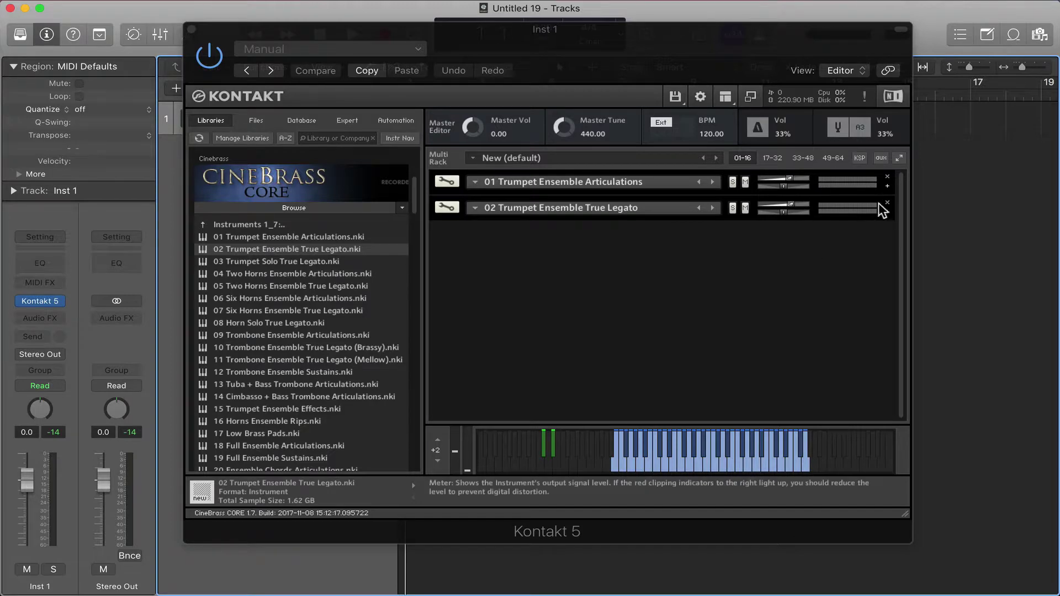
pyautogui.click(898, 159)
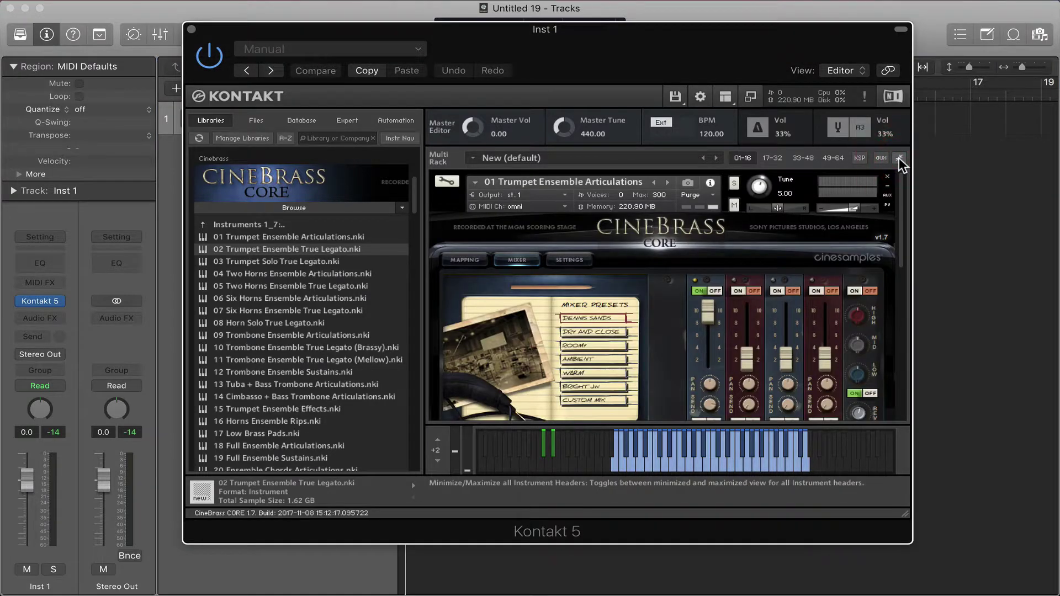
pyautogui.click(899, 159)
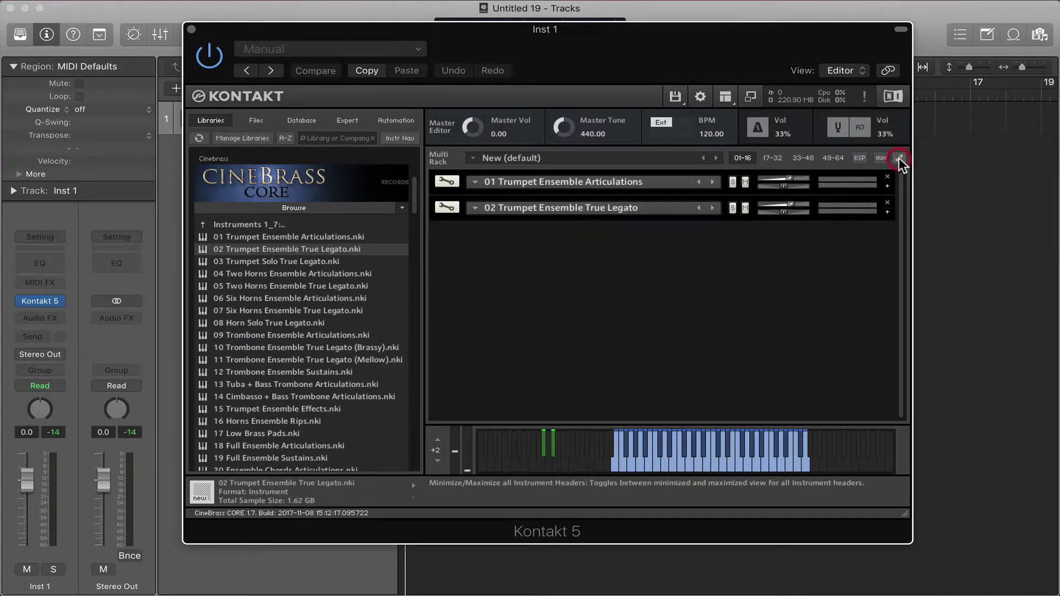
# Remove 02 Trumpet Ensemble True Legato from the rack and maximize the remaining instrument's header
pyautogui.click(887, 204)
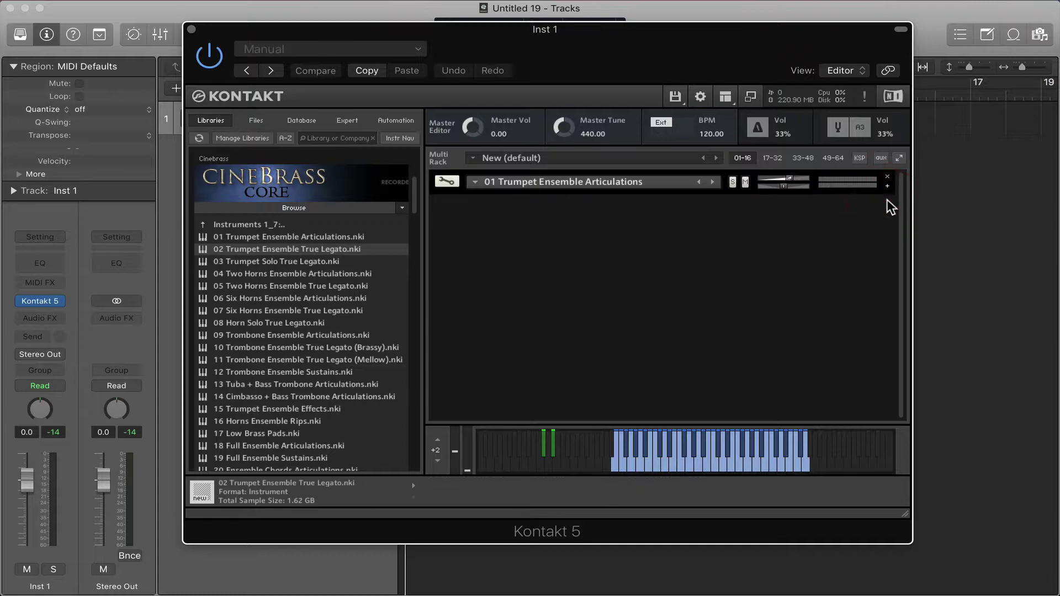
pyautogui.click(898, 157)
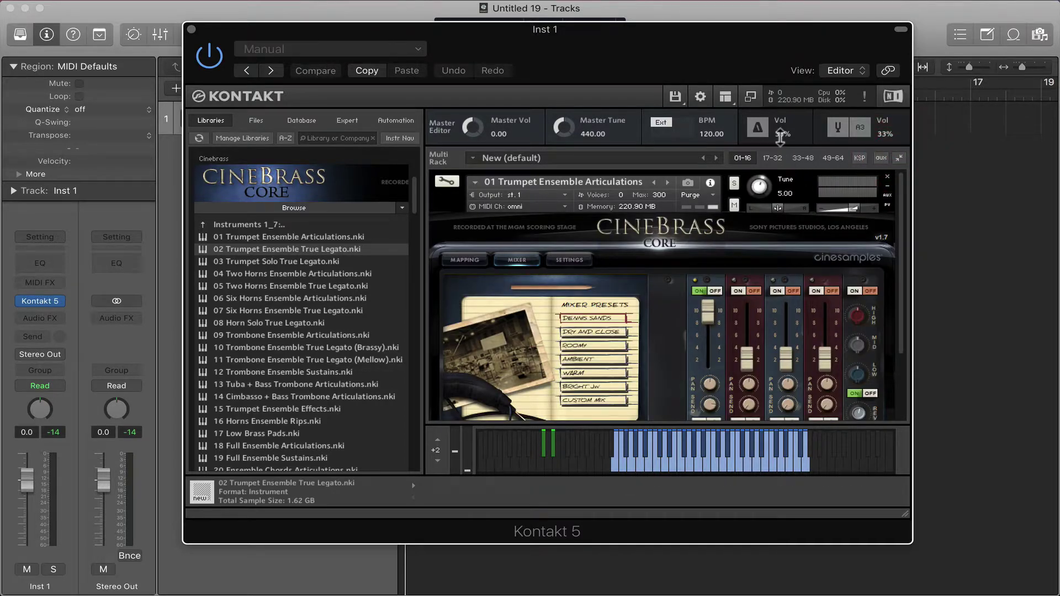
pyautogui.scroll(-3, 796, 209)
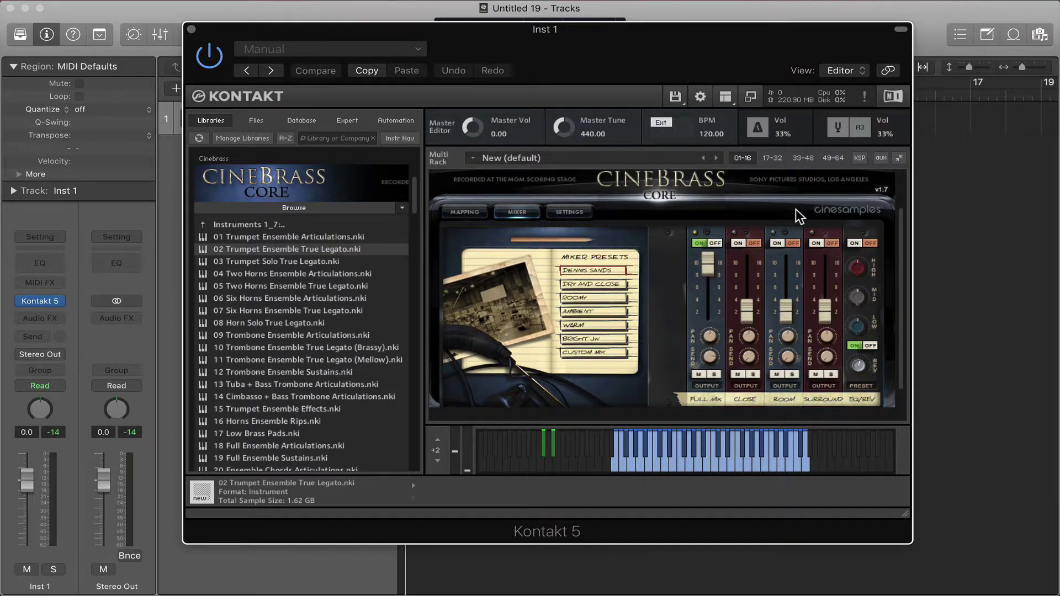
# Close the Kontakt window and remove the Kontakt 5 plug-in from the Inst 1 channel strip
pyautogui.click(192, 30)
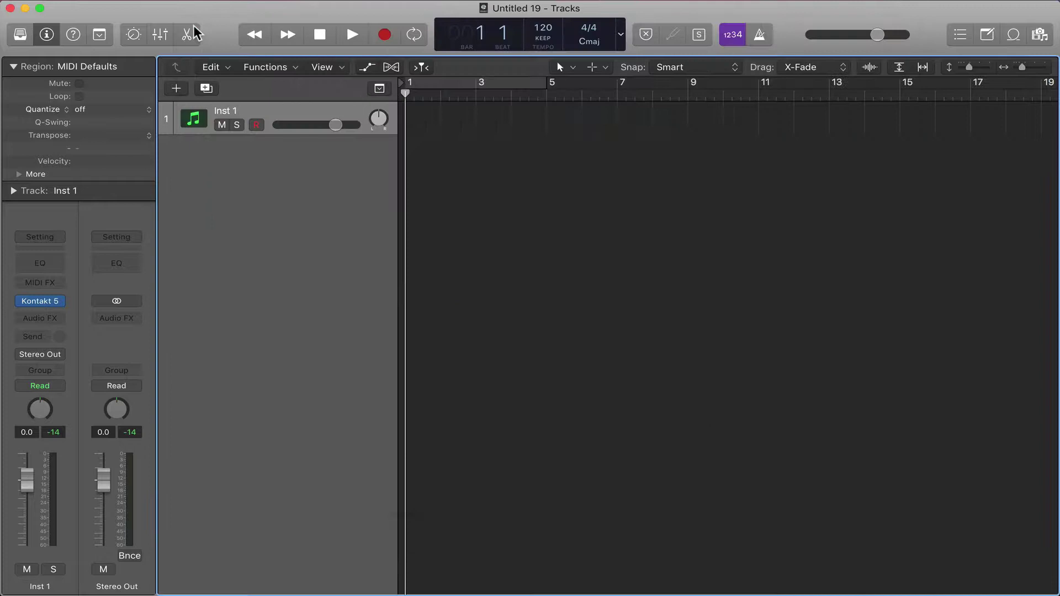
pyautogui.click(60, 301)
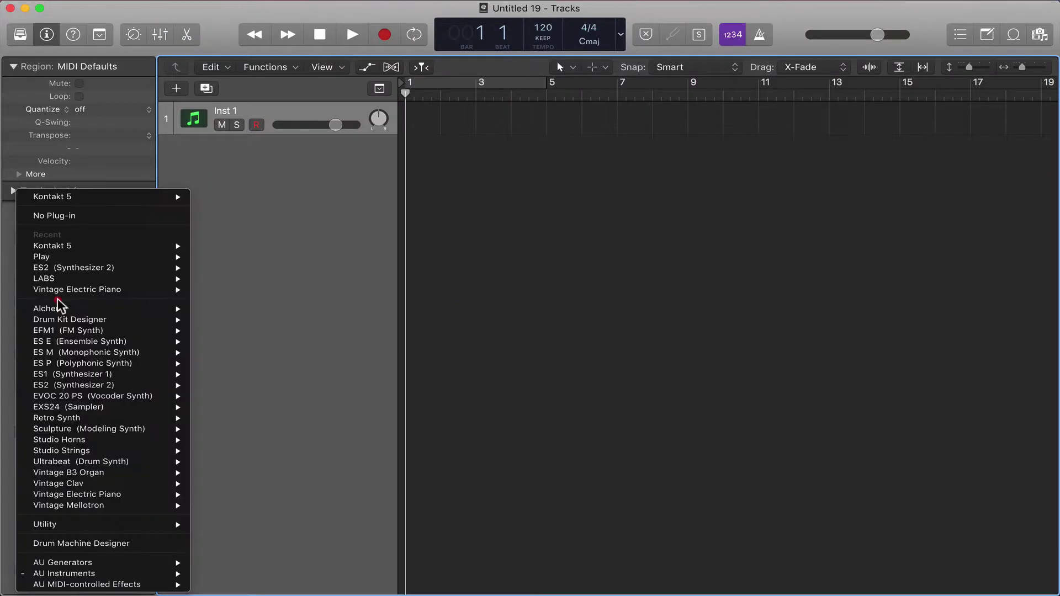
pyautogui.click(67, 216)
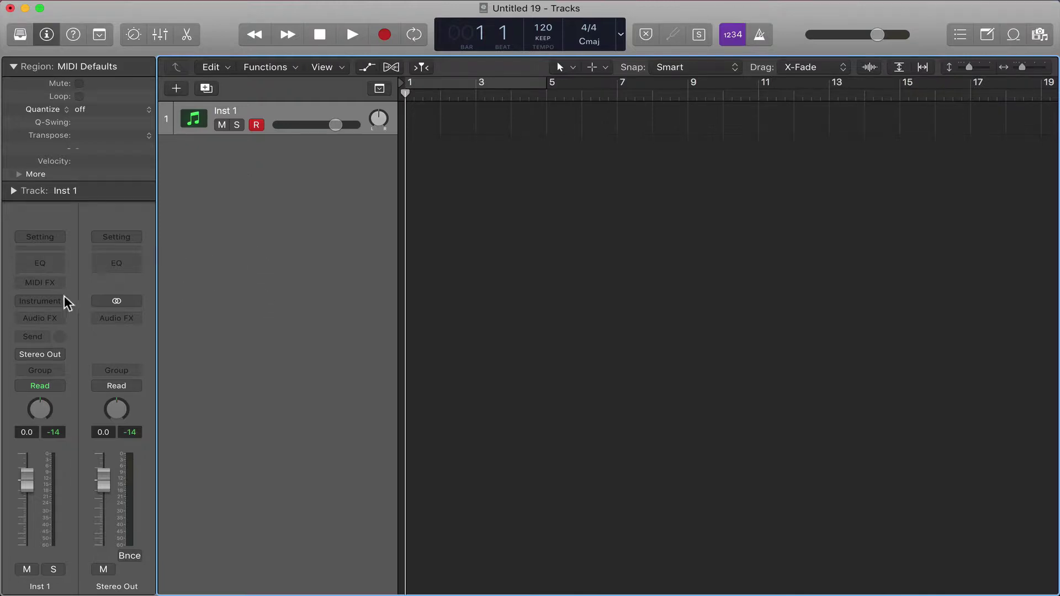
# Load a fresh instance of Kontakt 5 in the Inst 1 channel's instrument slot
pyautogui.click(49, 302)
pyautogui.moveTo(83, 373)
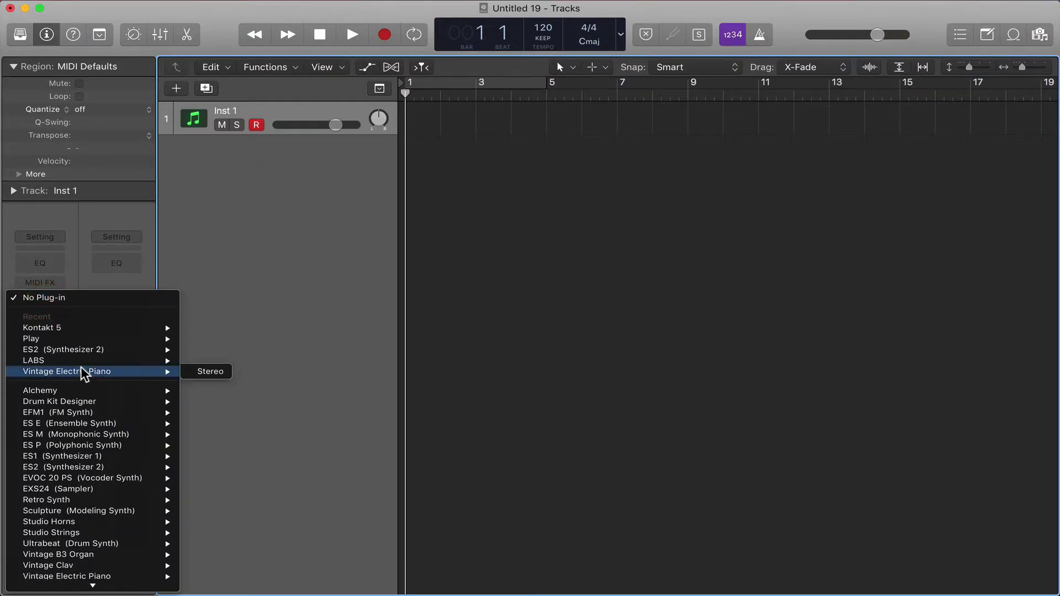
pyautogui.moveTo(114, 329)
pyautogui.click(210, 339)
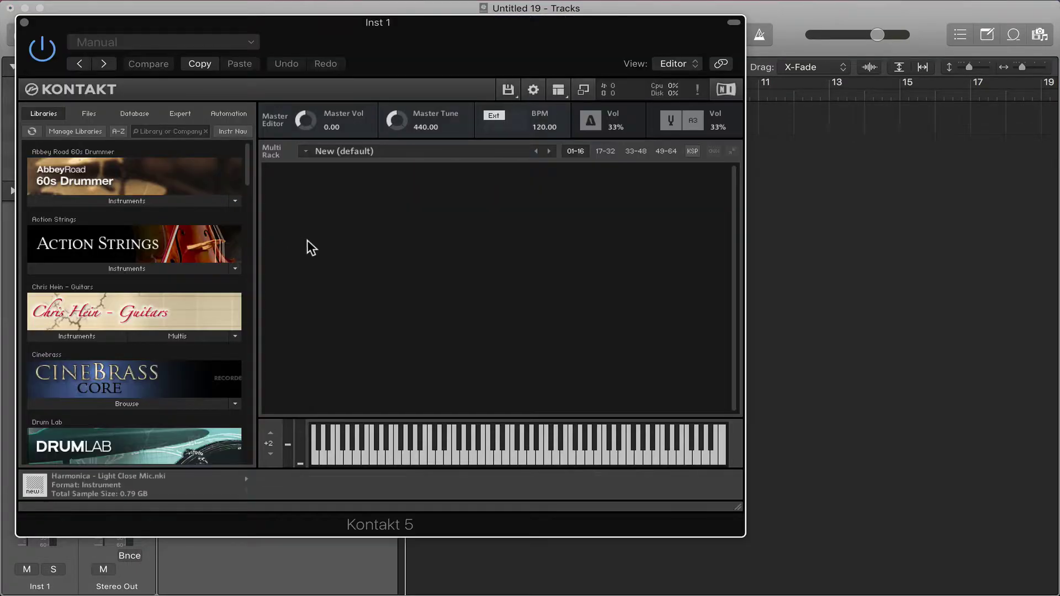
# Show Kontakt's file browser, switch to Finder, and load Harmonica - Light Close Mic.nki from Misfit Harmonica's Instruments folder into the rack
pyautogui.click(89, 113)
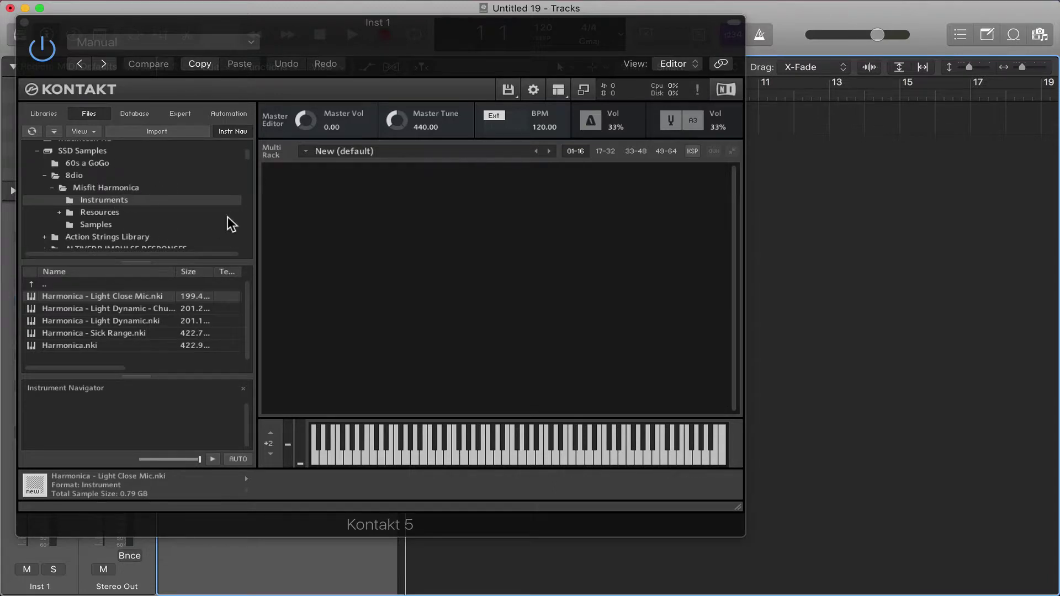
pyautogui.press('super+Tab')
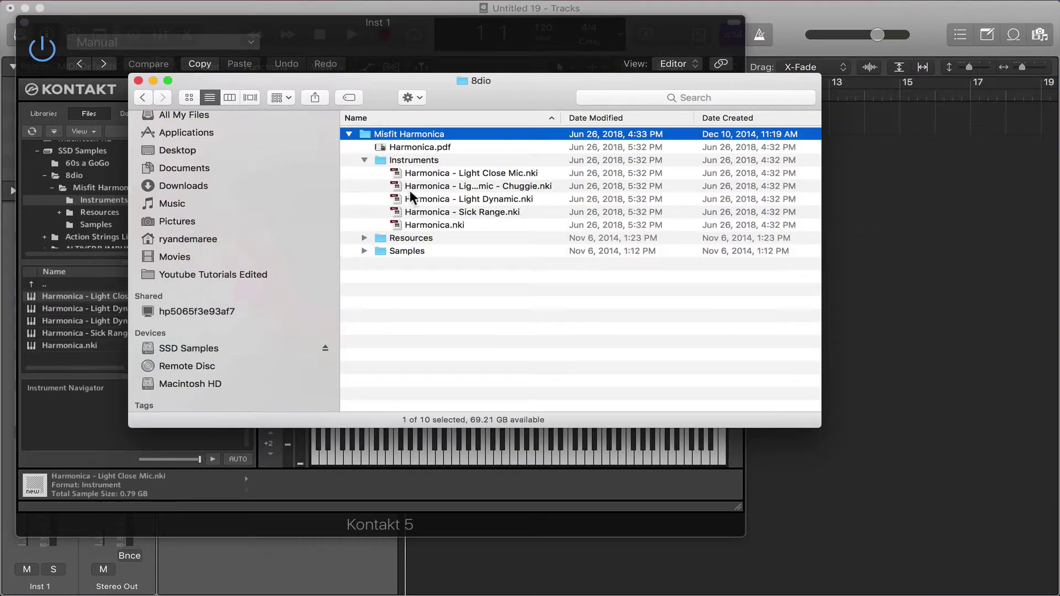
pyautogui.moveTo(676, 128); pyautogui.dragTo(658, 154)
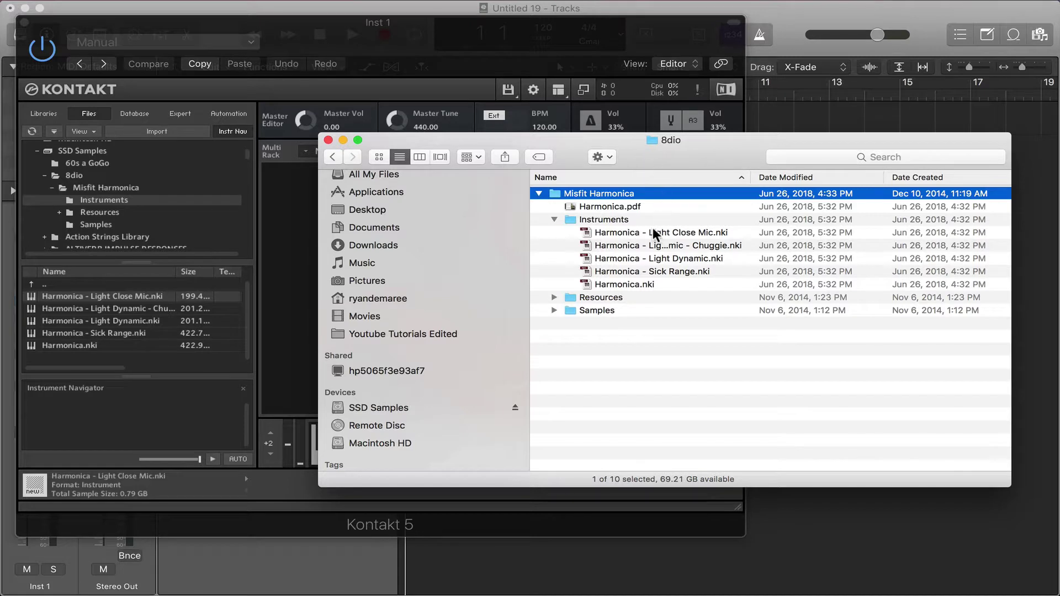
pyautogui.click(555, 219)
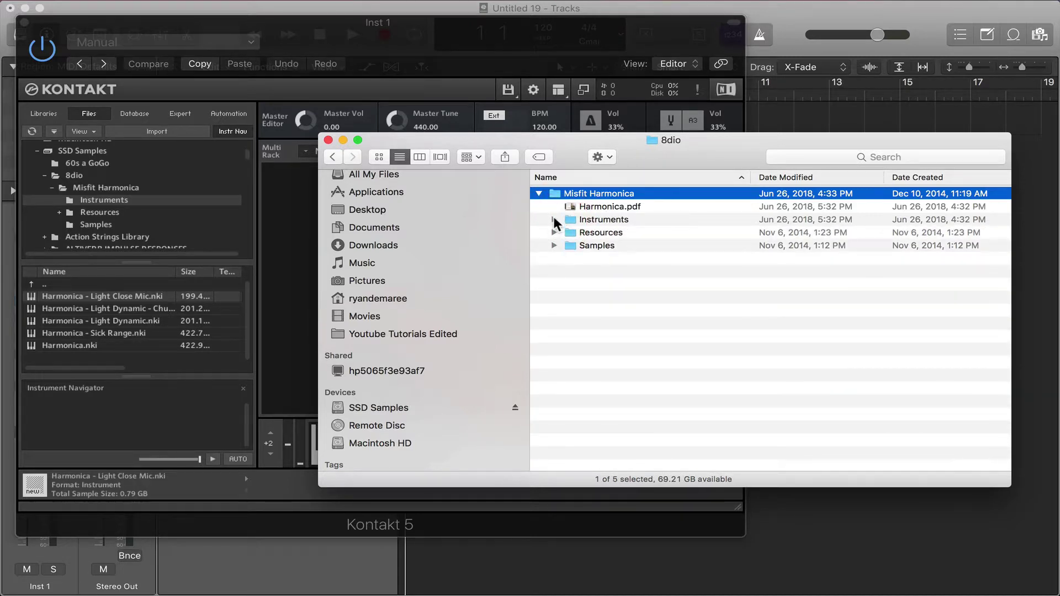
pyautogui.click(553, 219)
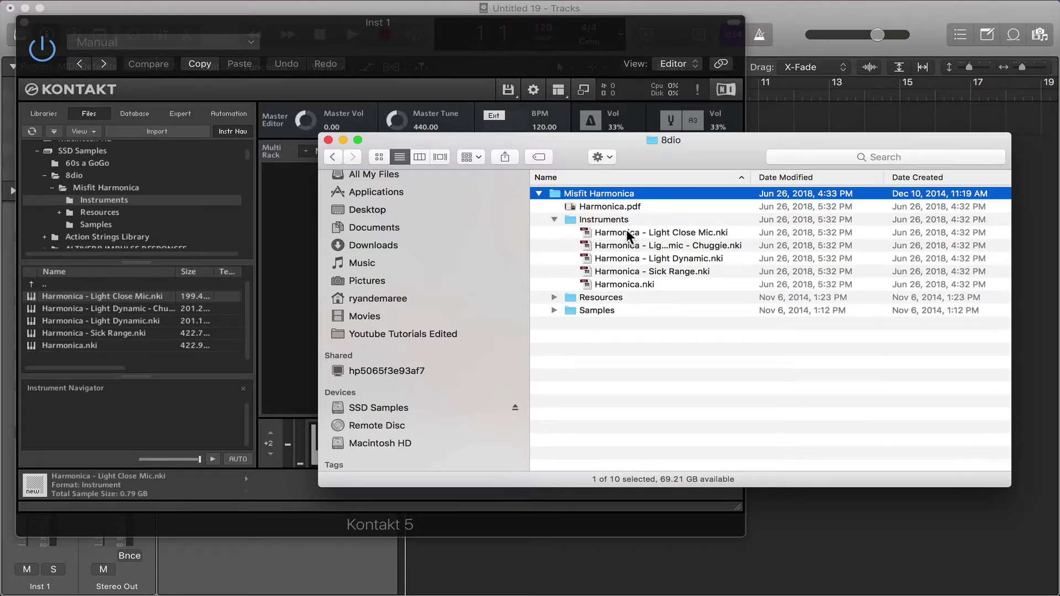
pyautogui.moveTo(626, 229); pyautogui.dragTo(301, 216)
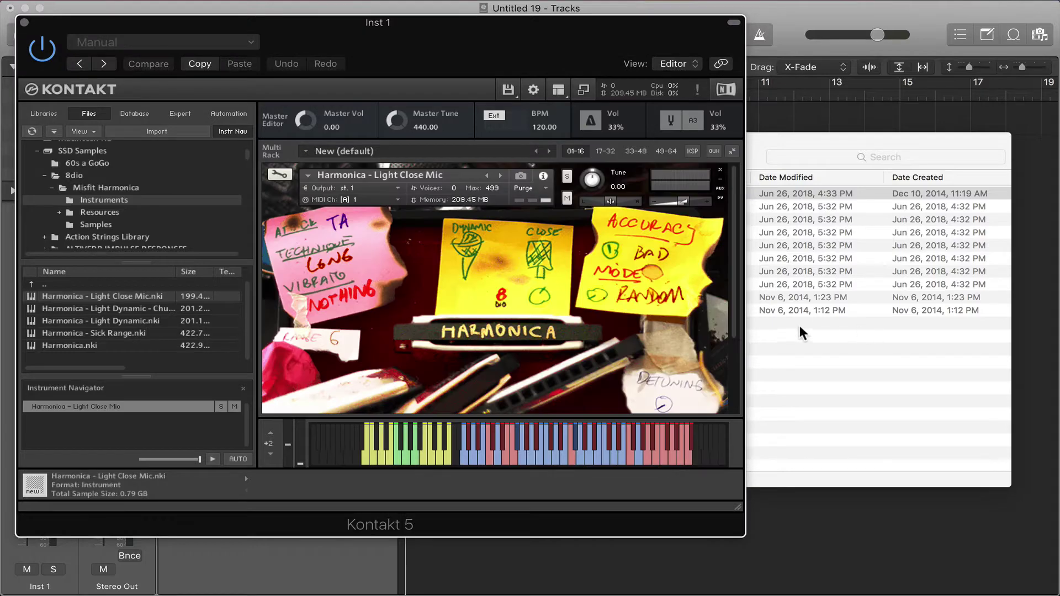
# Select the Chuggie harmonica file in Finder, then return to Kontakt and remove Harmonica - Light Close Mic from the rack
pyautogui.click(766, 137)
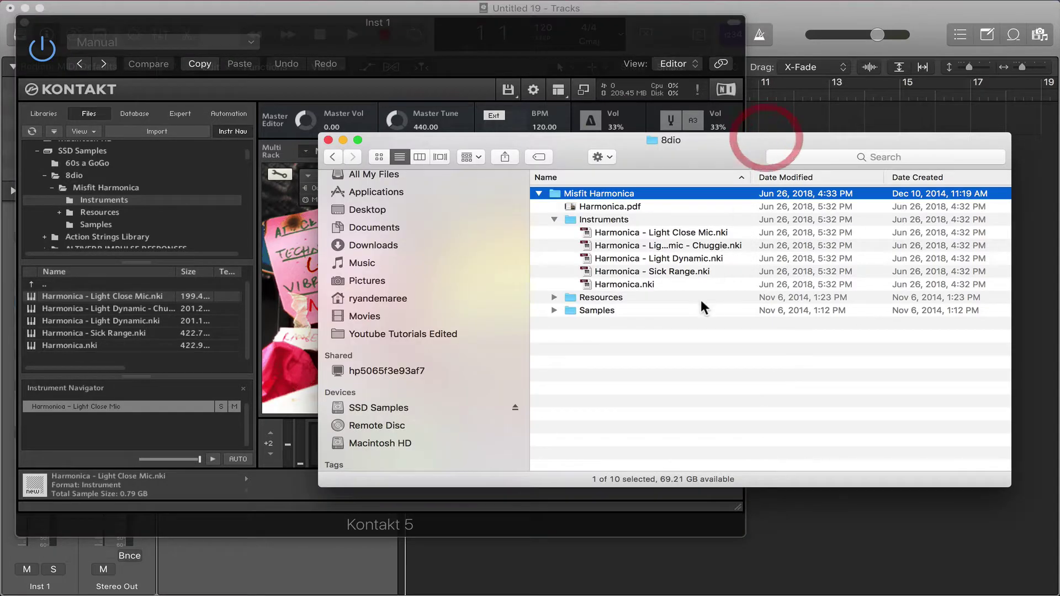
pyautogui.click(624, 244)
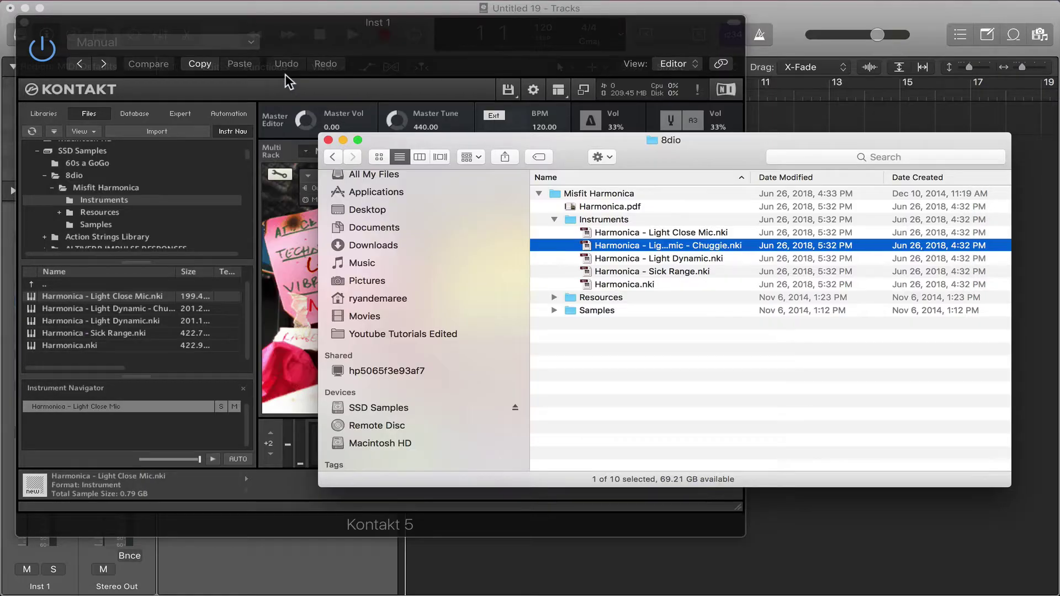
pyautogui.click(284, 74)
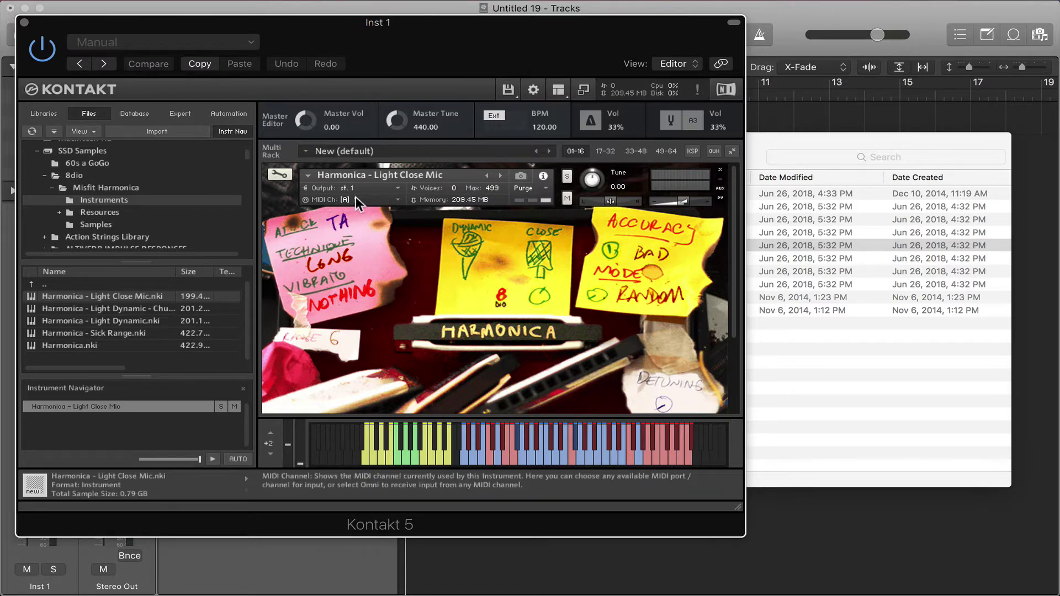
pyautogui.click(720, 170)
# Browse the Kontakt libraries to The Grandeur and load The Grandeur.nki into the rack
pyautogui.click(44, 114)
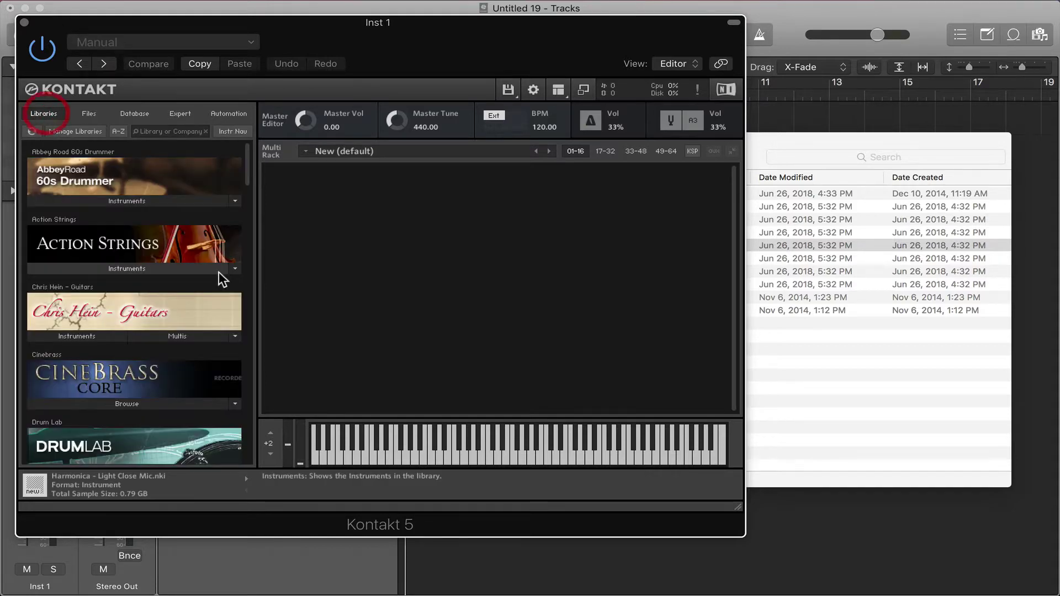
pyautogui.scroll(-10, 127, 306)
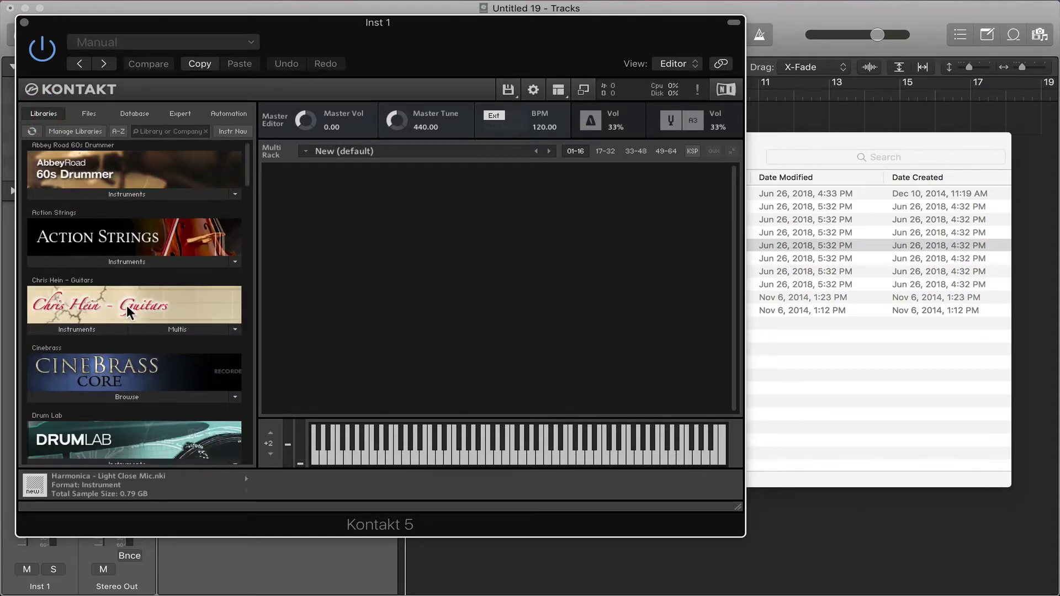
pyautogui.scroll(-5, 111, 307)
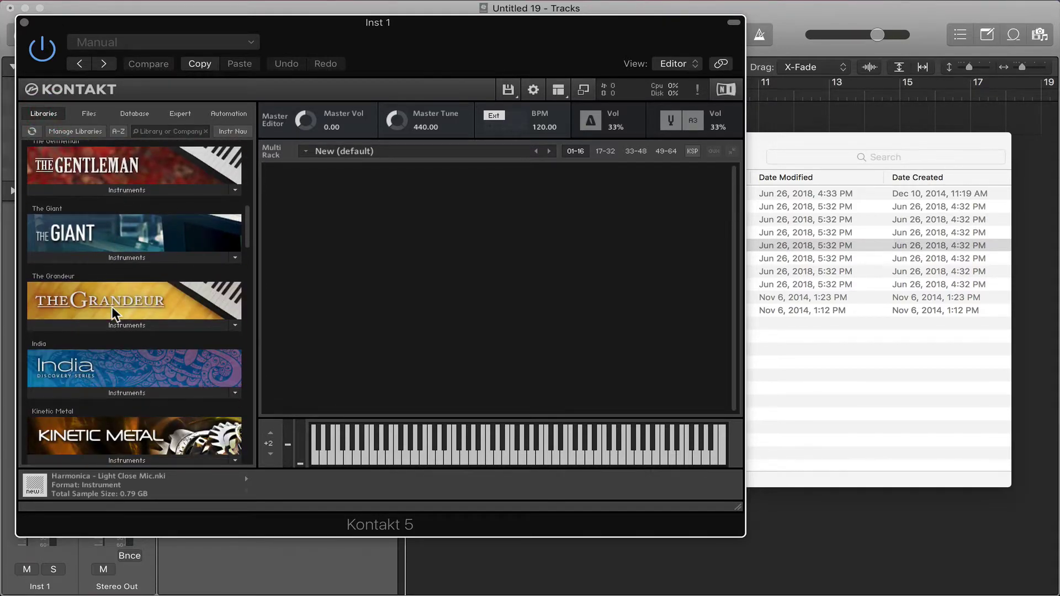
pyautogui.scroll(3, 111, 306)
pyautogui.scroll(1, 111, 306)
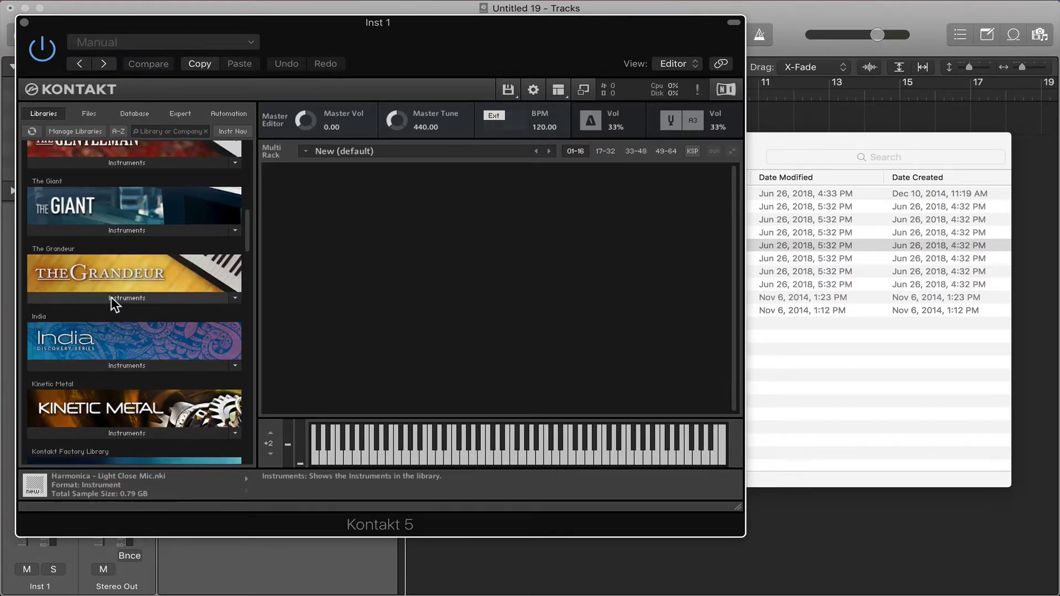
pyautogui.click(111, 297)
pyautogui.moveTo(67, 314); pyautogui.dragTo(448, 214)
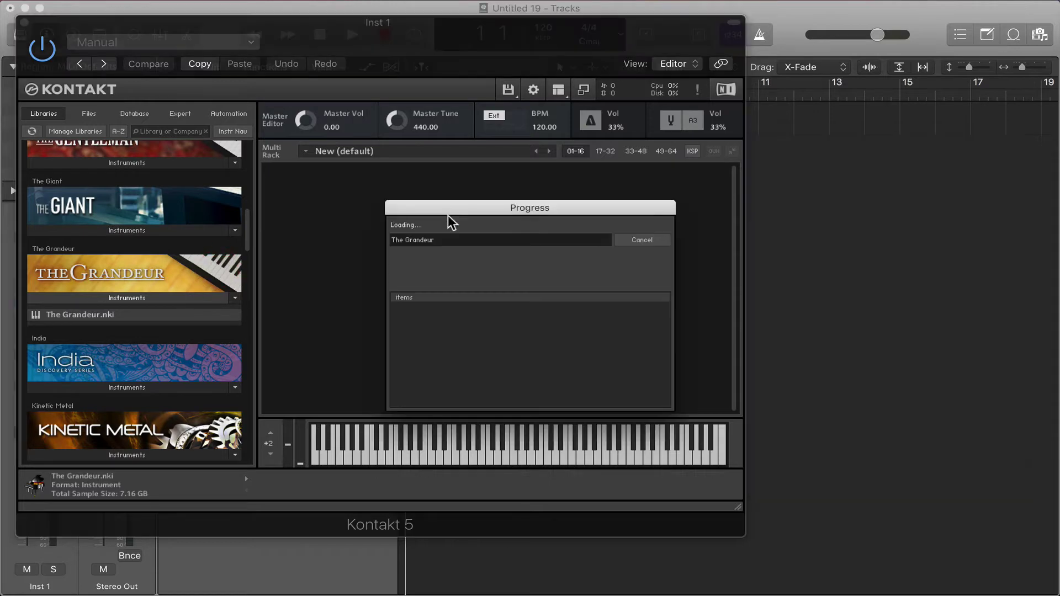
# Audition The Grandeur by playing several notes on Kontakt's on-screen keyboard
pyautogui.click(507, 458)
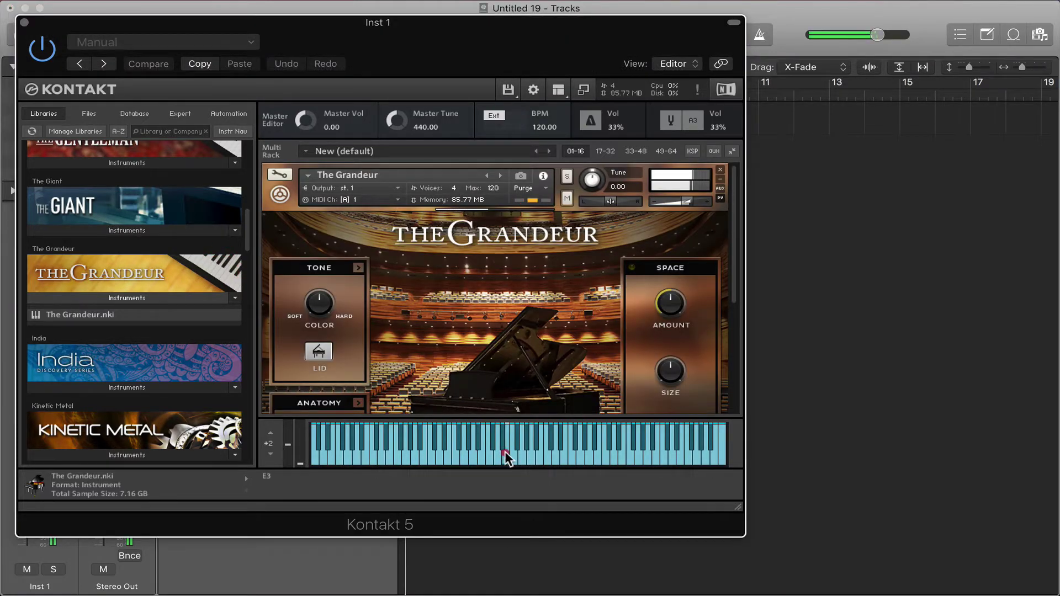
pyautogui.click(559, 458)
pyautogui.click(540, 458)
pyautogui.click(498, 458)
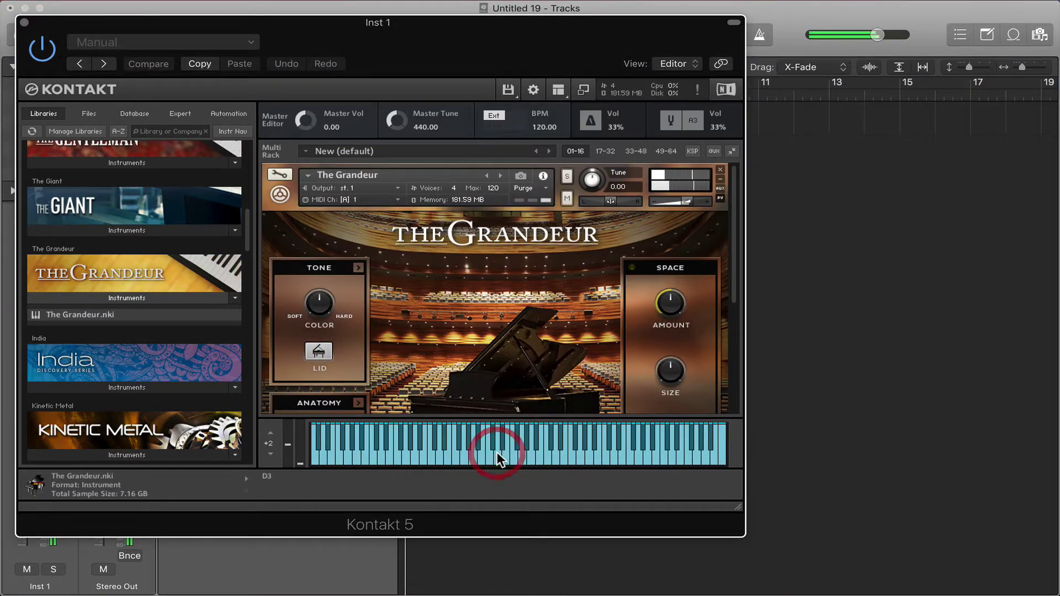
# Open Musical Typing, play a short phrase with The Grandeur, and close the Kontakt window
pyautogui.press('super+k')
pyautogui.press('d')
pyautogui.press('h')
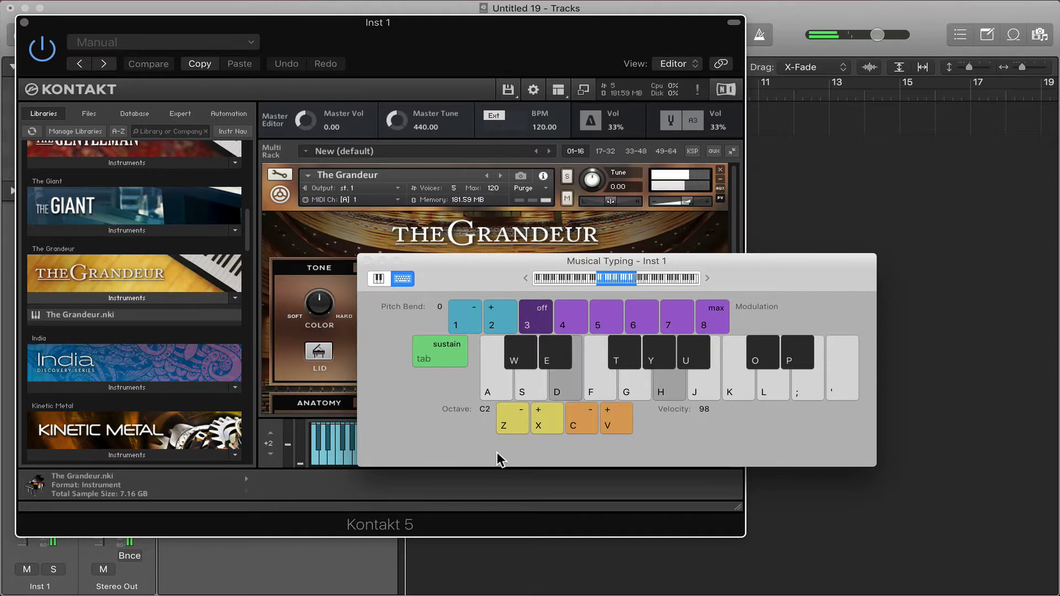
pyautogui.press('k')
pyautogui.press('j')
pyautogui.press('h')
pyautogui.press('g')
pyautogui.press('h')
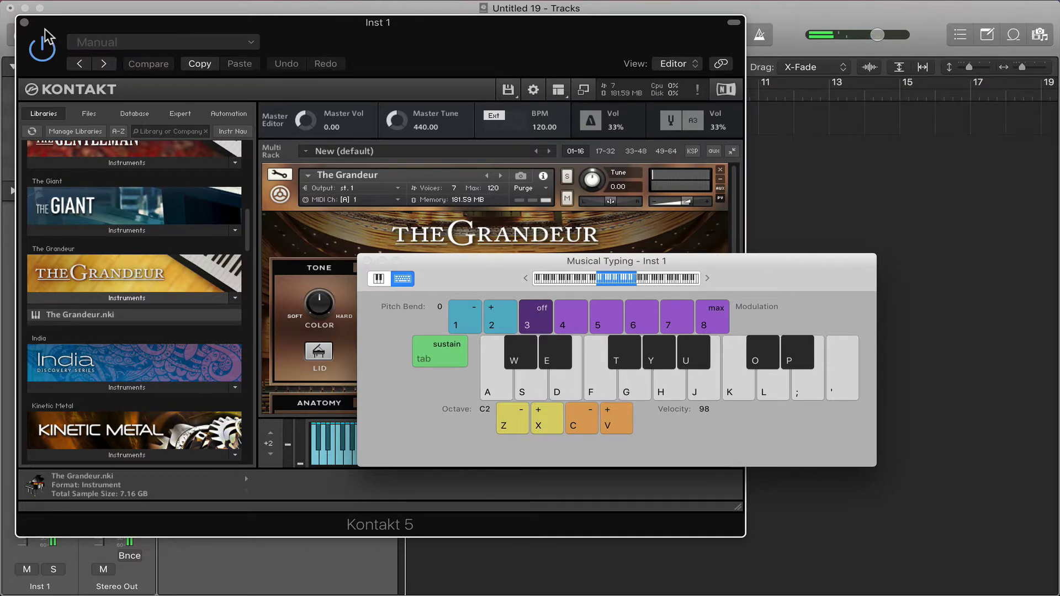
pyautogui.click(25, 22)
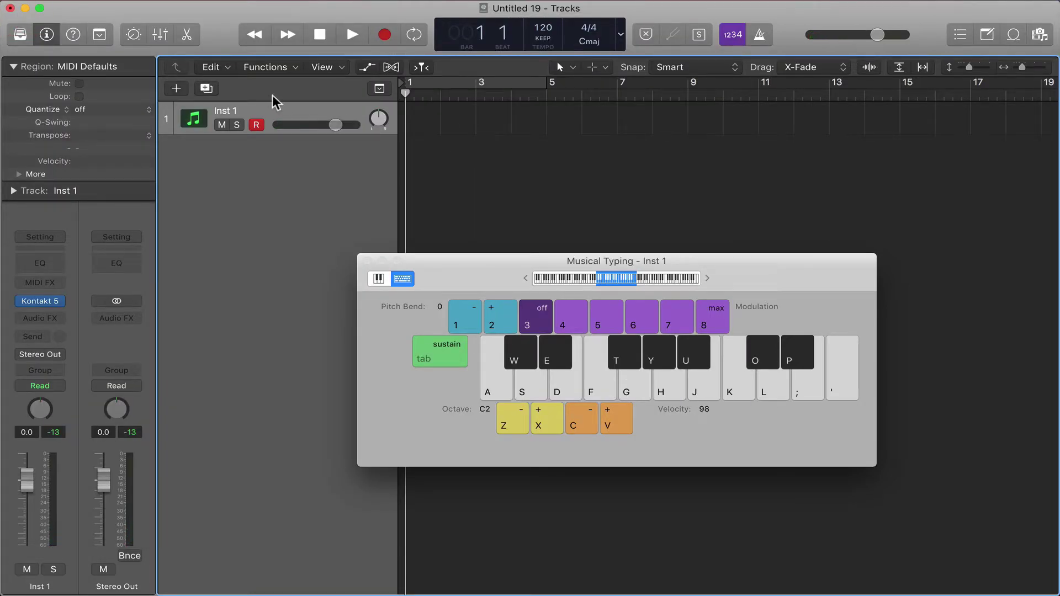
# Open the Kontakt 5 instrument on the Inst 1 track, reposition its window, and close it
pyautogui.click(41, 301)
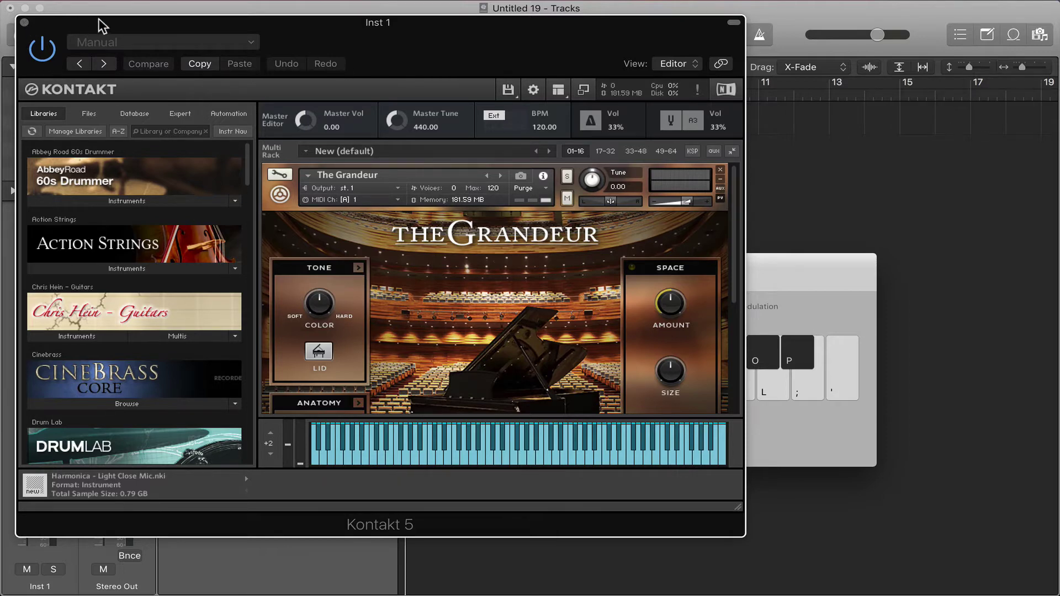
pyautogui.moveTo(100, 25); pyautogui.dragTo(219, 28)
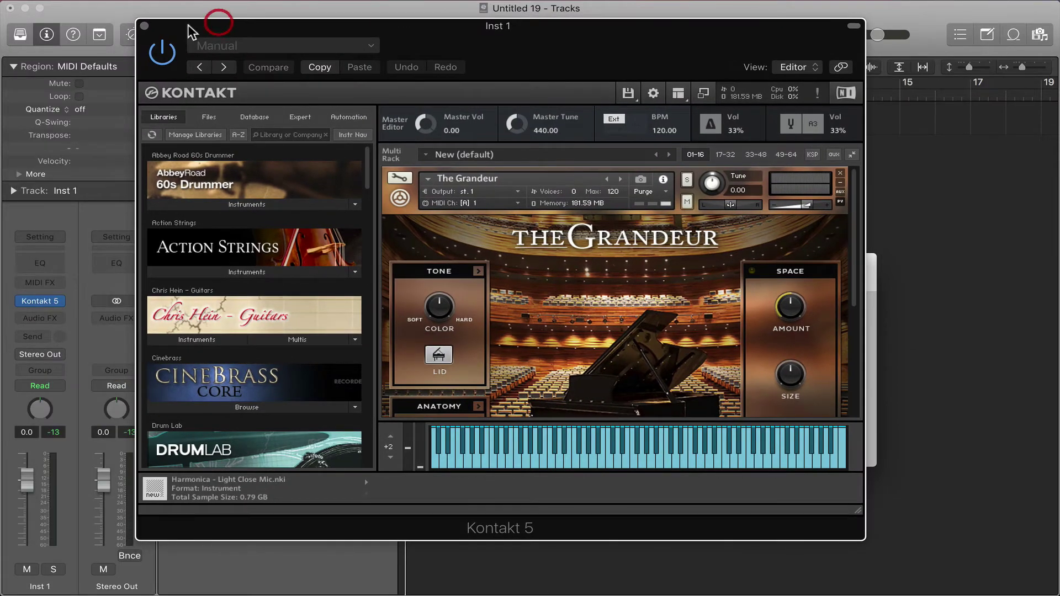
pyautogui.click(144, 26)
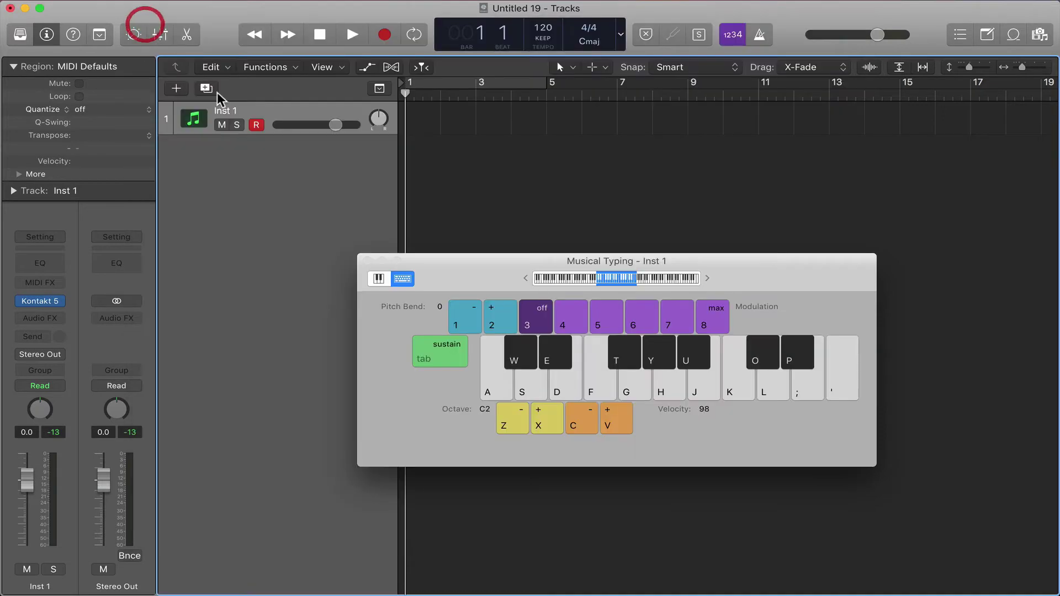
# Create one new software instrument track with Kontakt 5, and hide Musical Typing and the Library
pyautogui.click(176, 89)
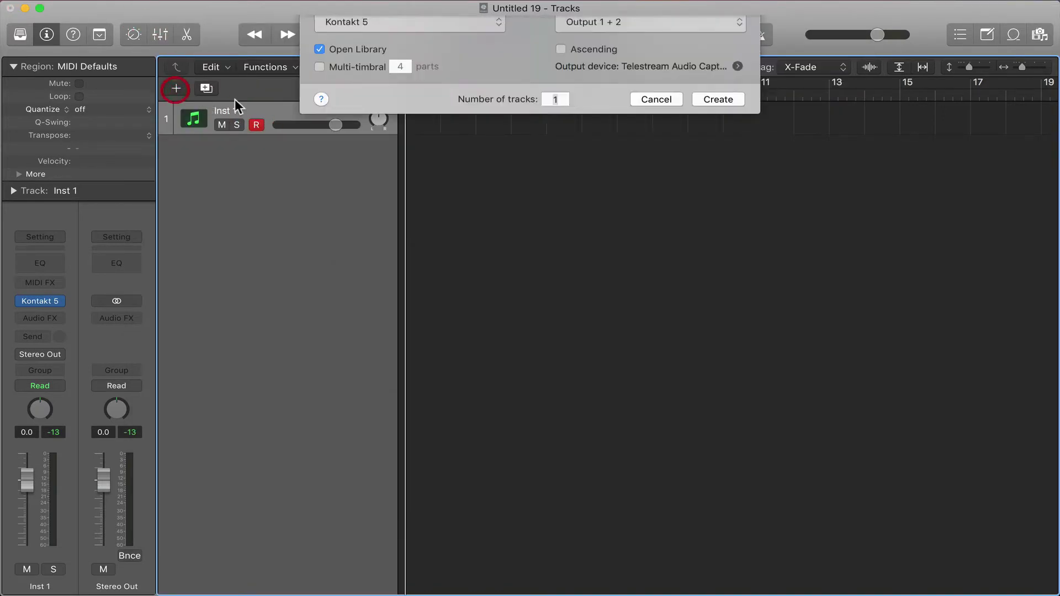
pyautogui.press('Return')
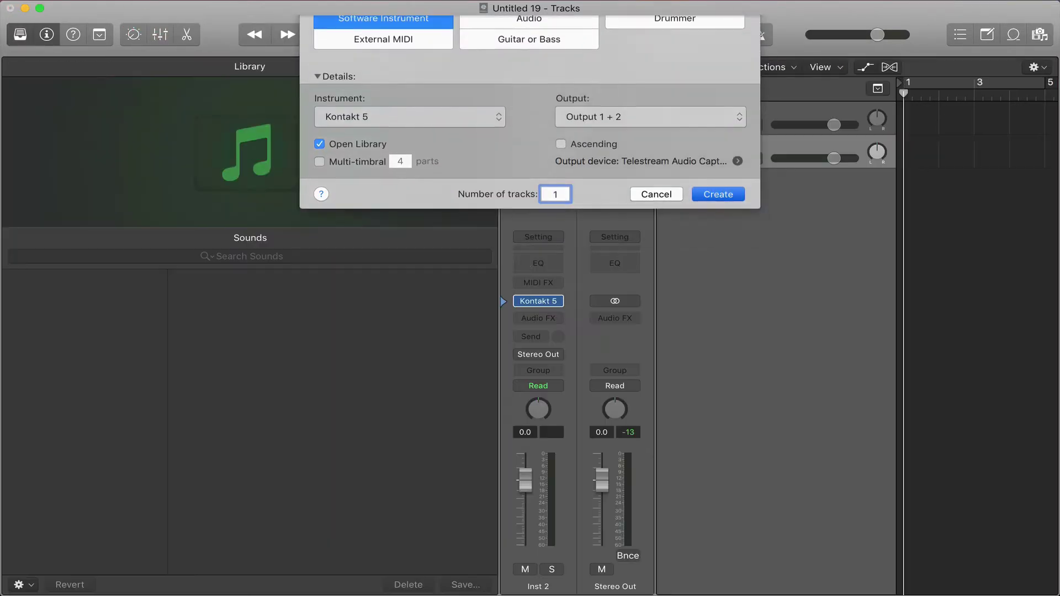
pyautogui.click(367, 261)
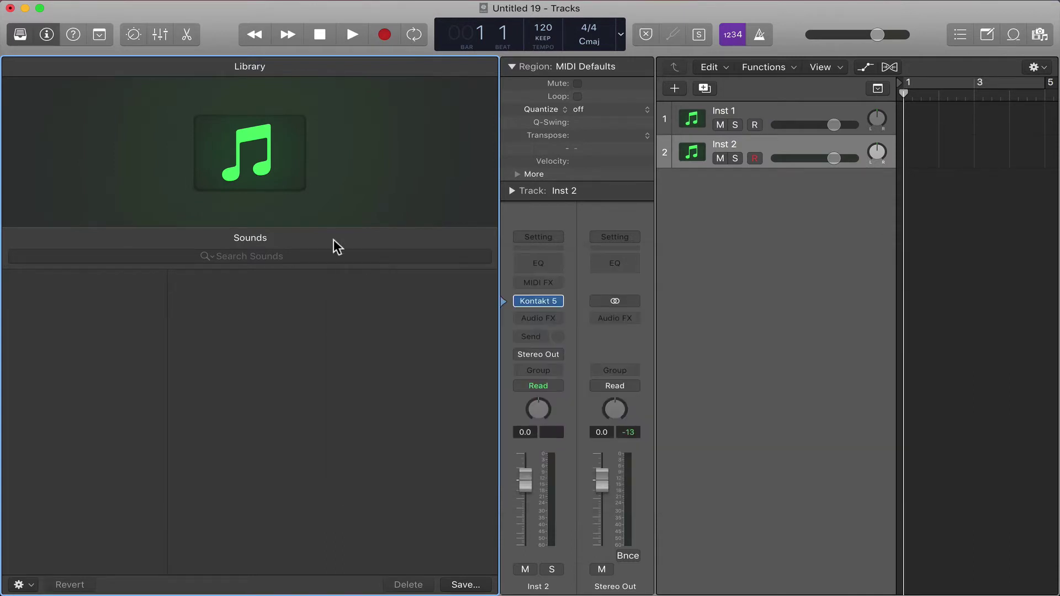
pyautogui.click(21, 35)
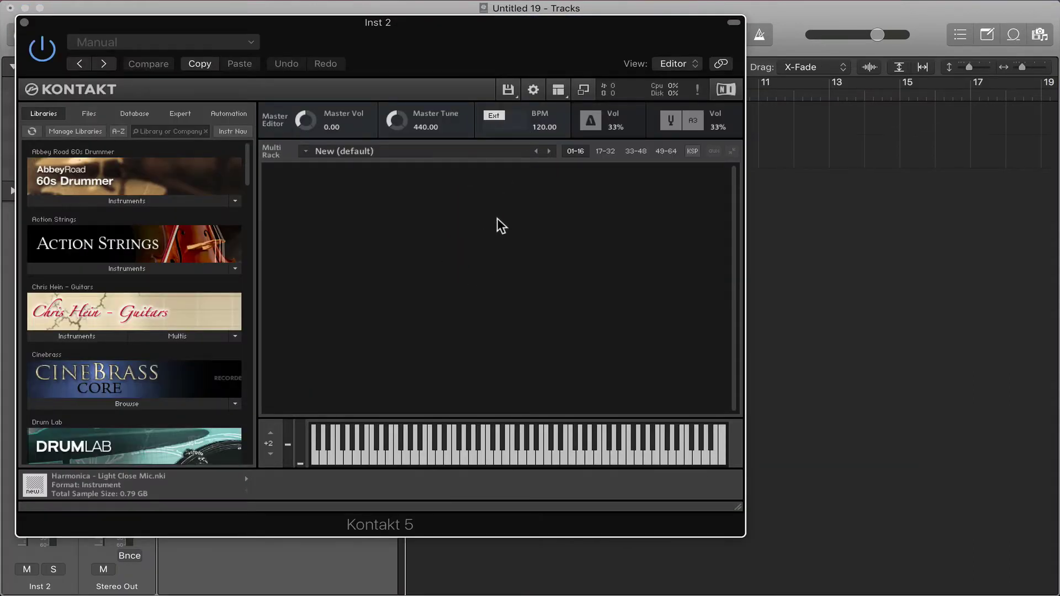
# Load 05 Two Horns Ensemble True Legato.nki from the CineBrass Core library into the Inst 2 rack and close Kontakt
pyautogui.click(90, 403)
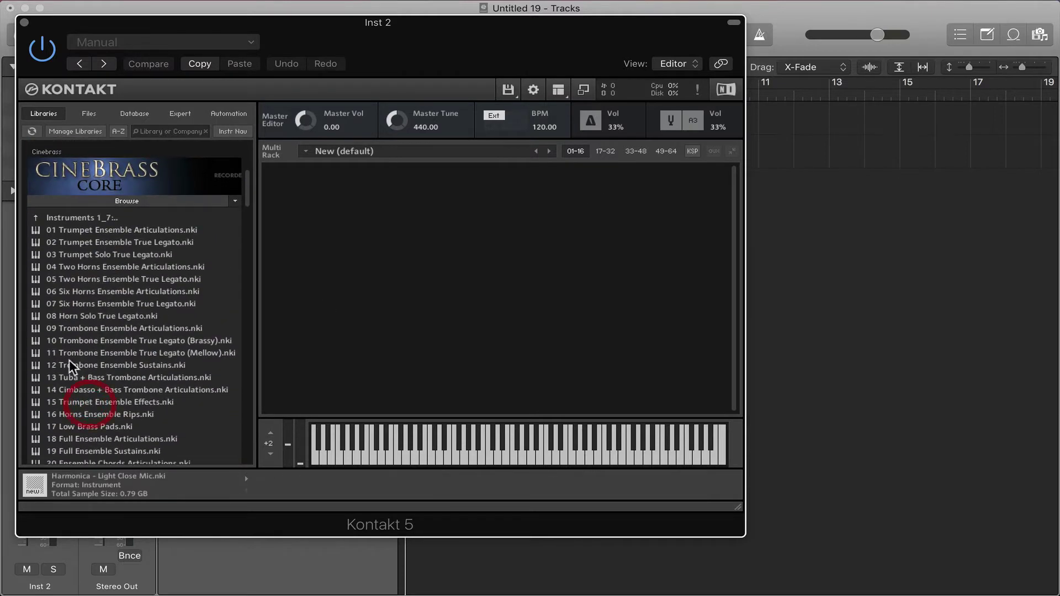
pyautogui.moveTo(79, 280); pyautogui.dragTo(305, 208)
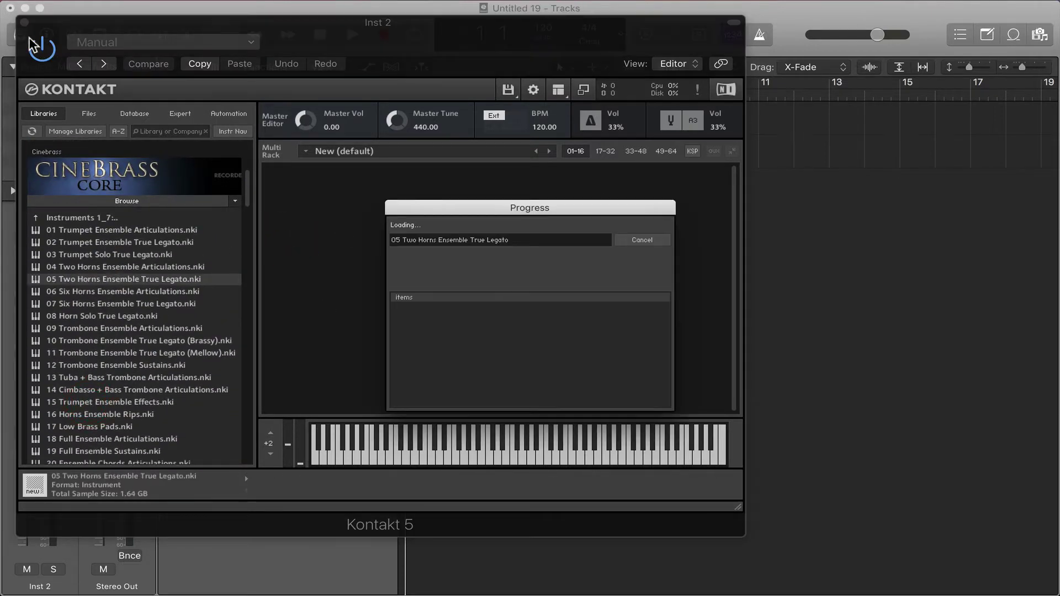
pyautogui.click(24, 22)
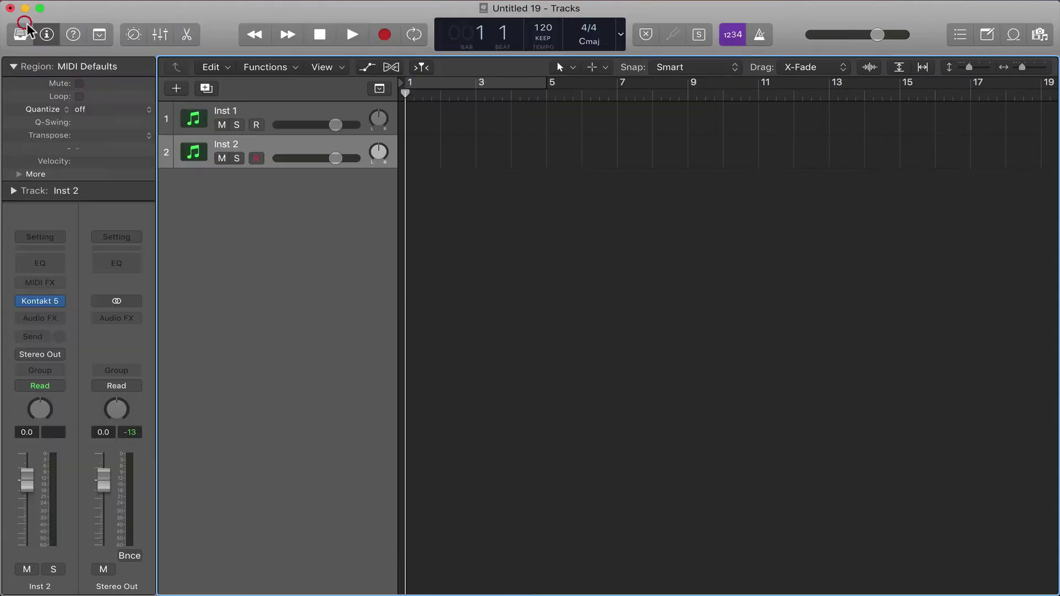
# Open Musical Typing with Inst 1 selected and play a note, switch to the Inst 2 track and play its horns
pyautogui.click(250, 108)
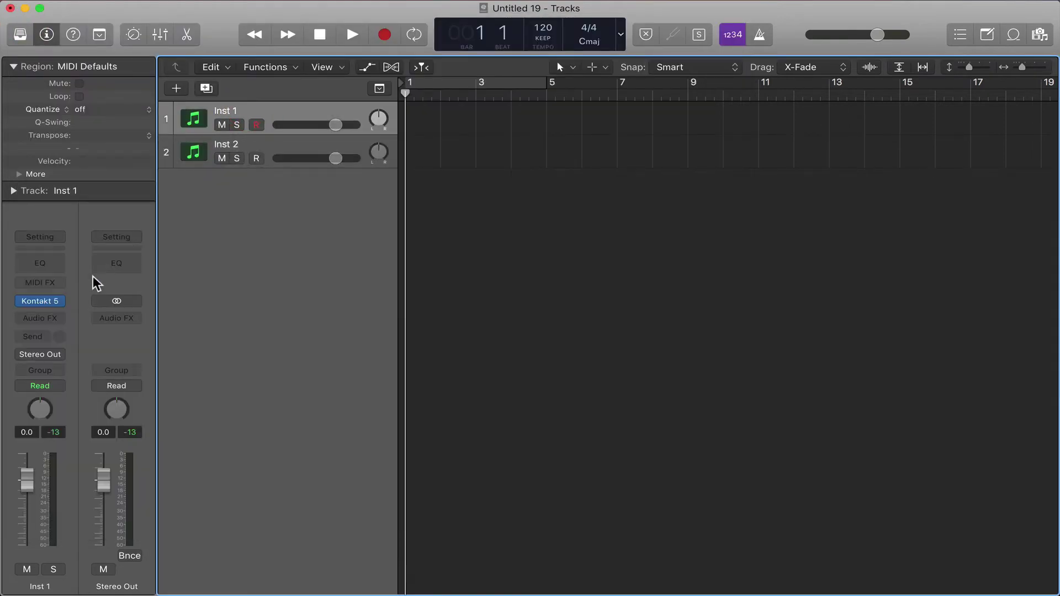
pyautogui.press('super+k')
pyautogui.press('j')
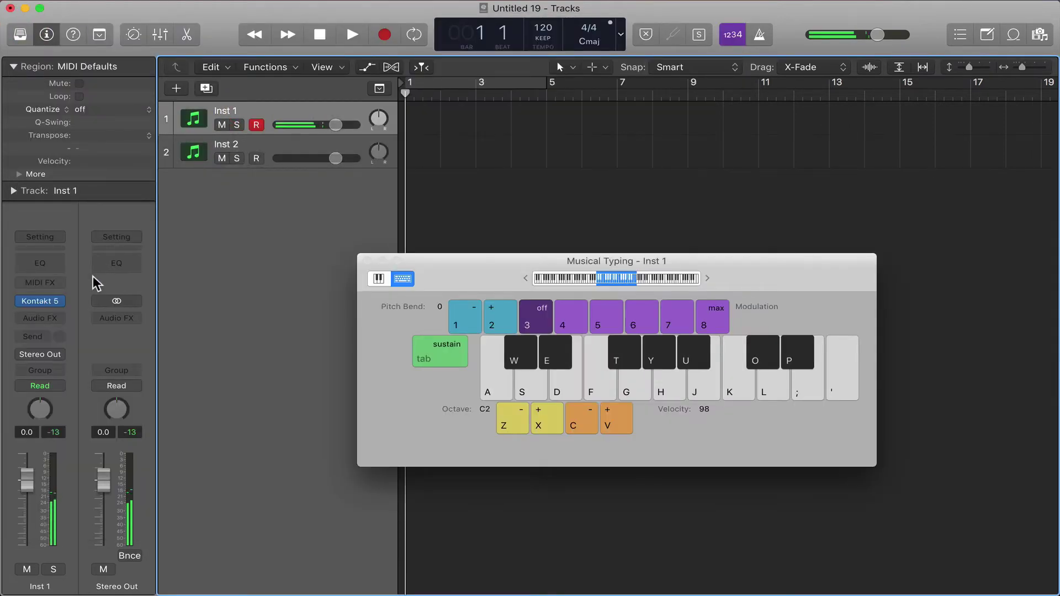
pyautogui.press('Down')
pyautogui.press('d')
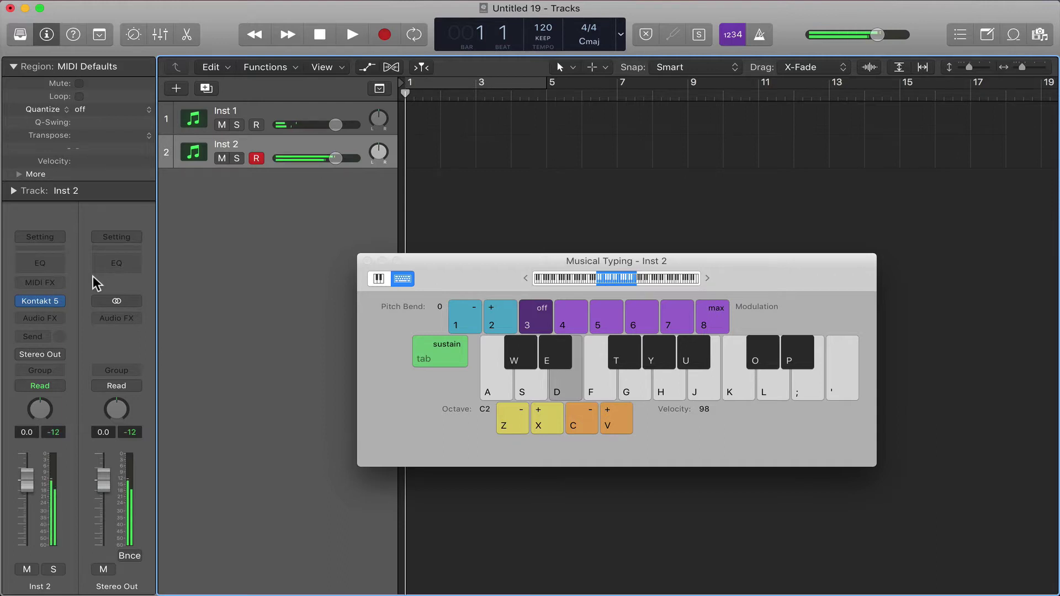
pyautogui.press('d')
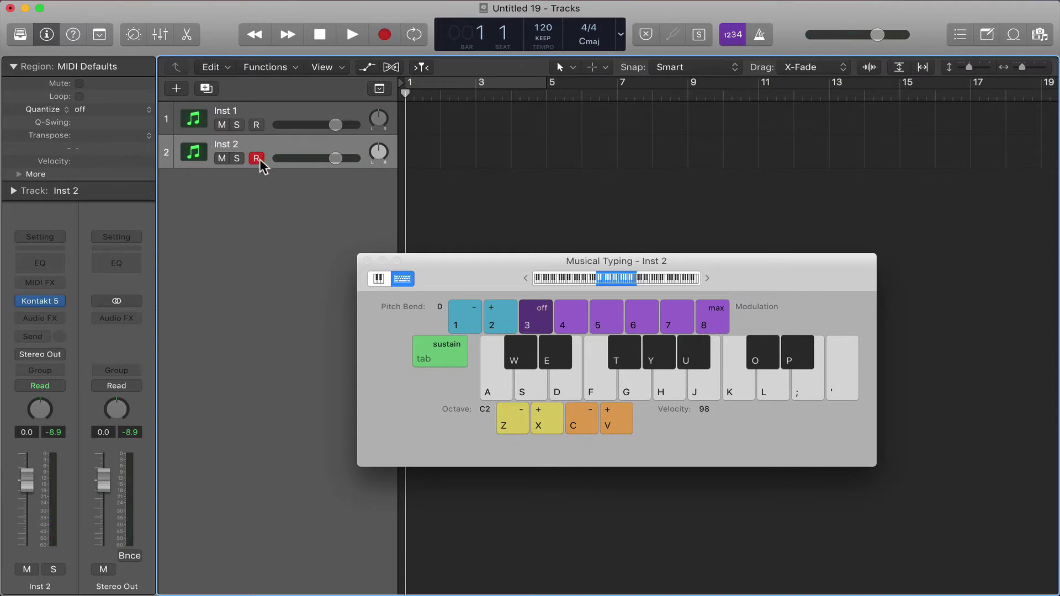
# Open Kontakt 5 on the Inst 2 track, look over the CineBrass Core mixer page, and close the window
pyautogui.moveTo(44, 303)
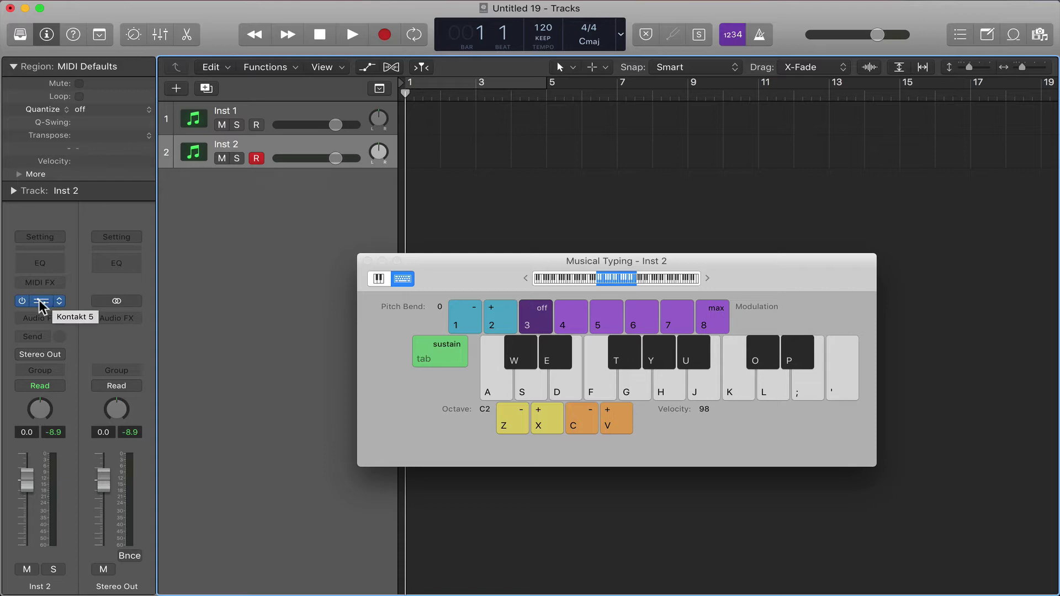
pyautogui.click(42, 304)
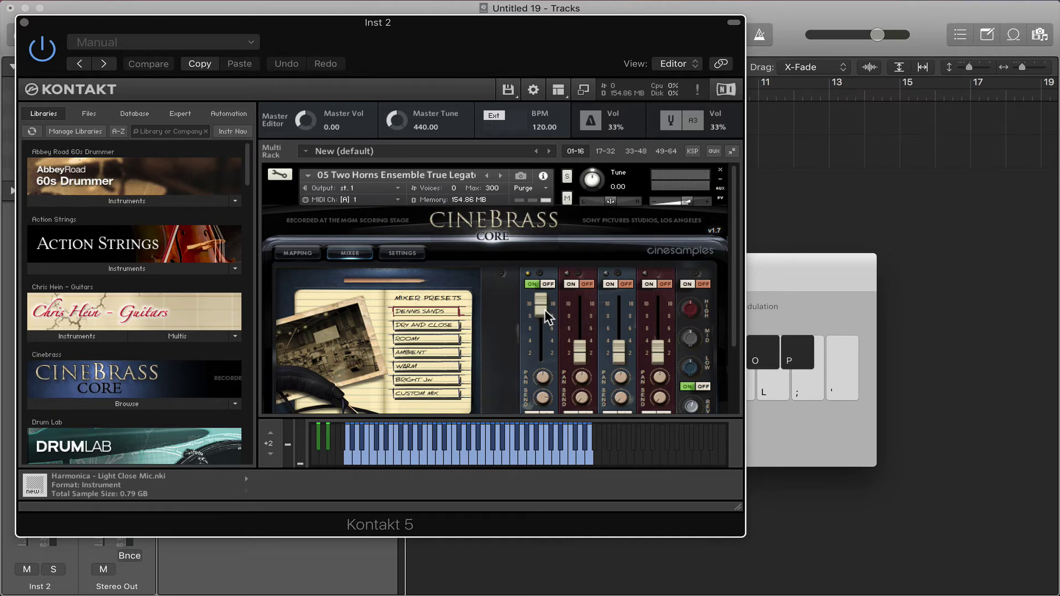
pyautogui.scroll(-2, 558, 318)
pyautogui.scroll(-5, 556, 317)
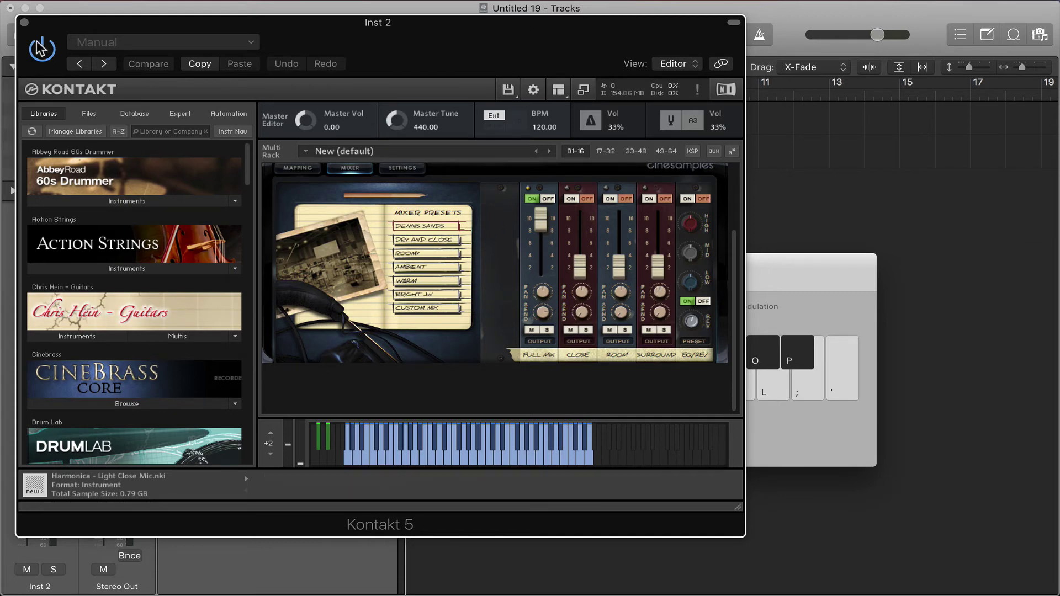
pyautogui.click(24, 23)
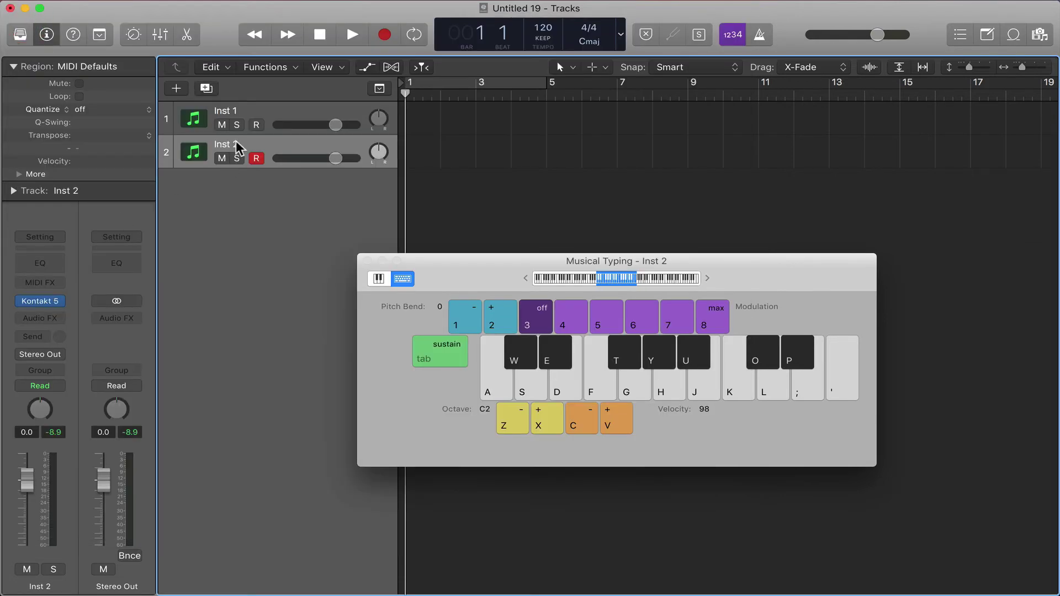
# Open Kontakt 5 on the Inst 1 track, examine The Grandeur's tone, anatomy and space controls, and close the window
pyautogui.click(247, 103)
pyautogui.click(40, 301)
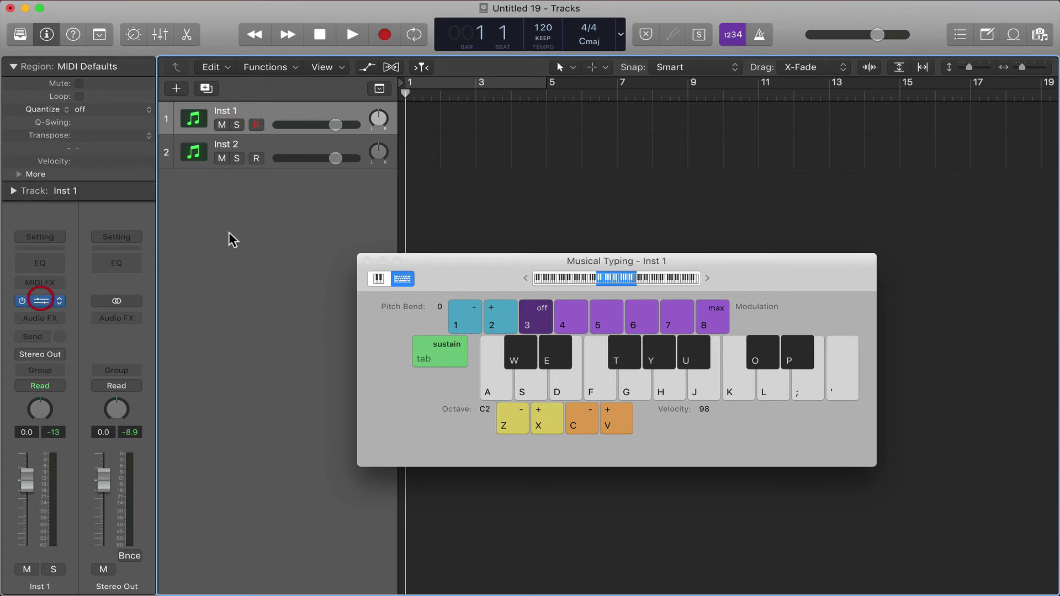
pyautogui.scroll(-3, 628, 296)
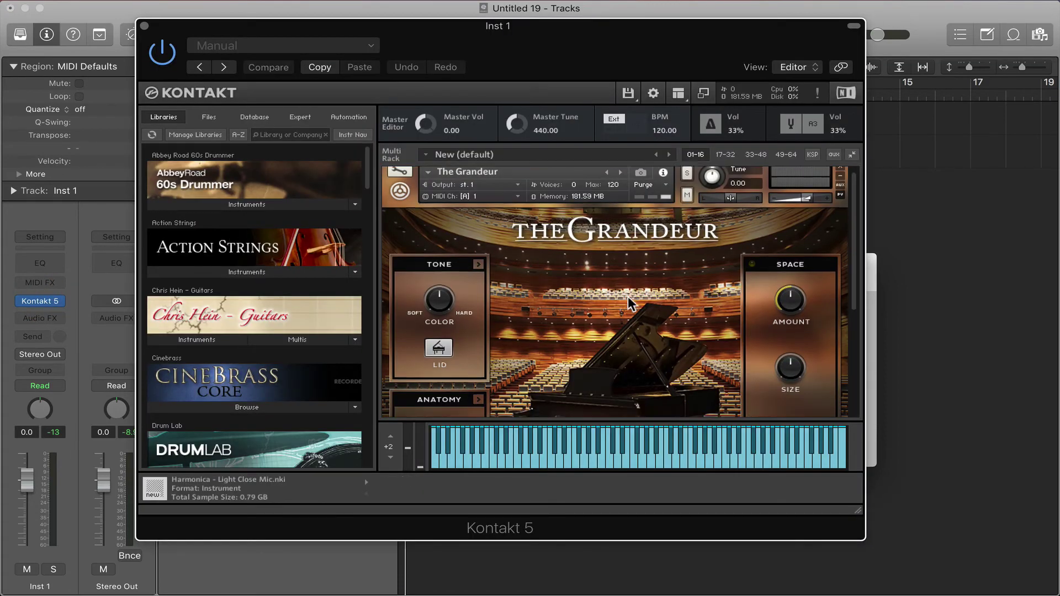
pyautogui.scroll(-2, 627, 296)
pyautogui.scroll(5, 628, 296)
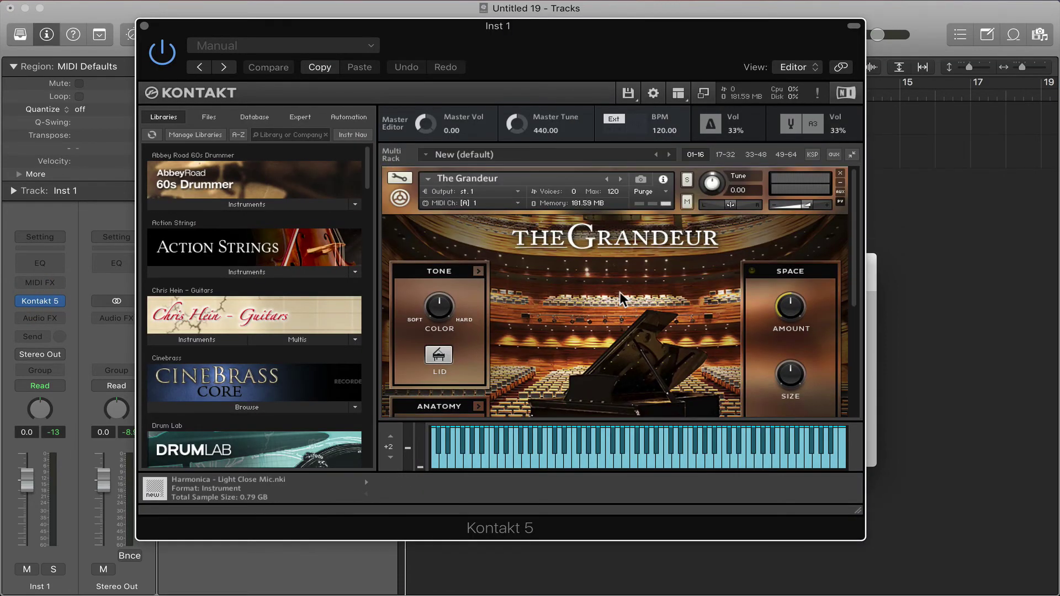
pyautogui.scroll(-2, 625, 363)
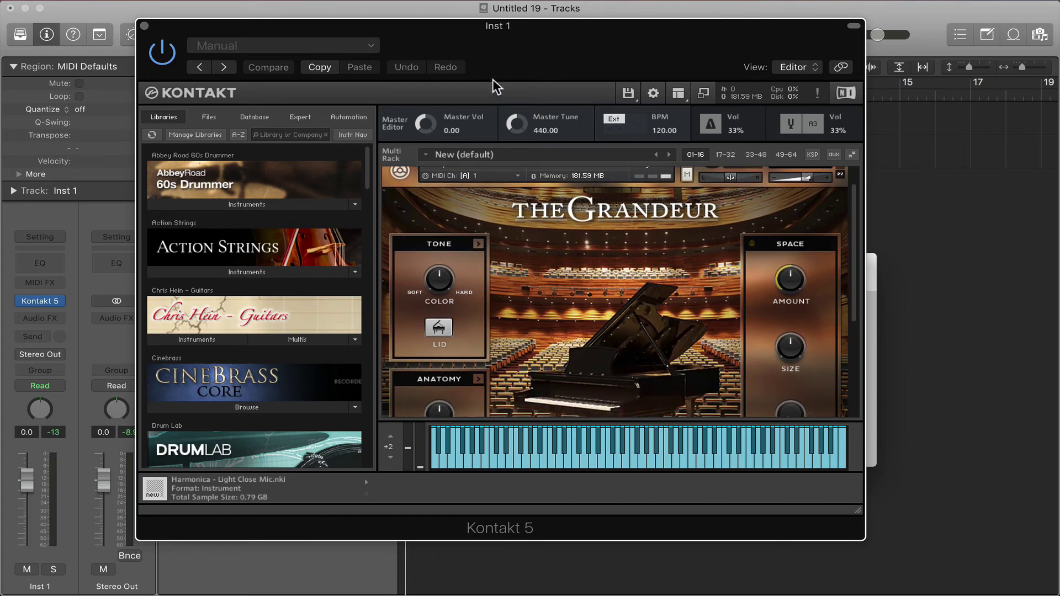
pyautogui.moveTo(518, 38)
pyautogui.mouseDown()
pyautogui.moveTo(554, 43)
pyautogui.moveTo(508, 46)
pyautogui.mouseUp()
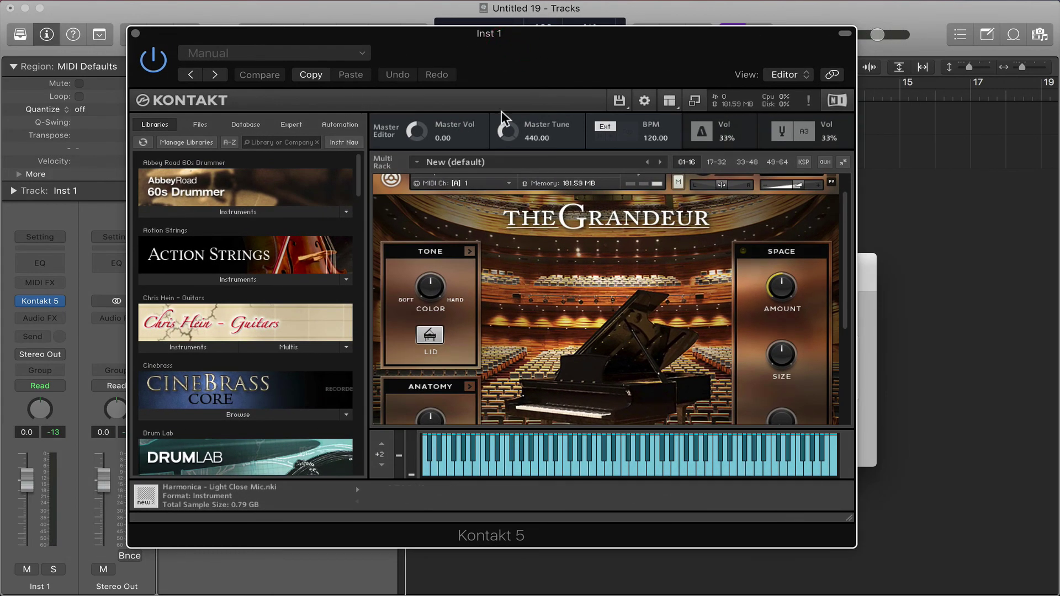
pyautogui.scroll(-3, 595, 306)
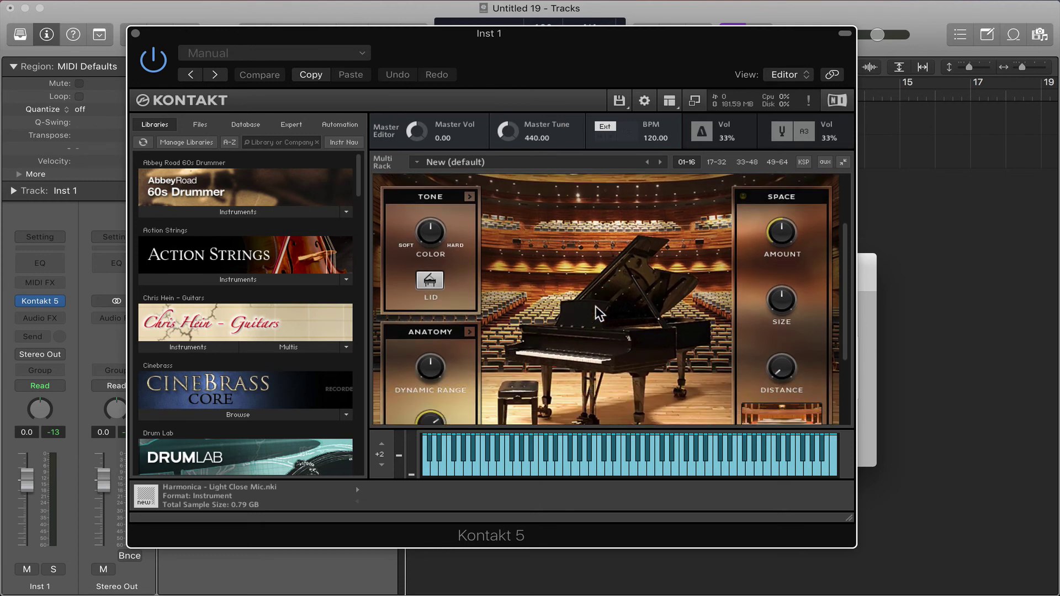
pyautogui.scroll(-2, 615, 329)
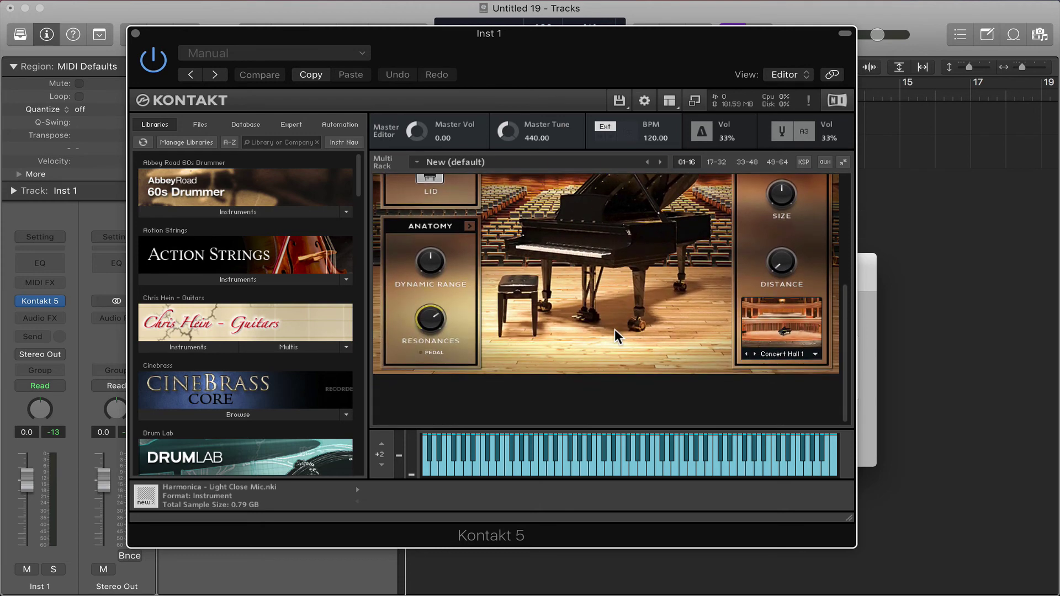
pyautogui.scroll(3, 583, 320)
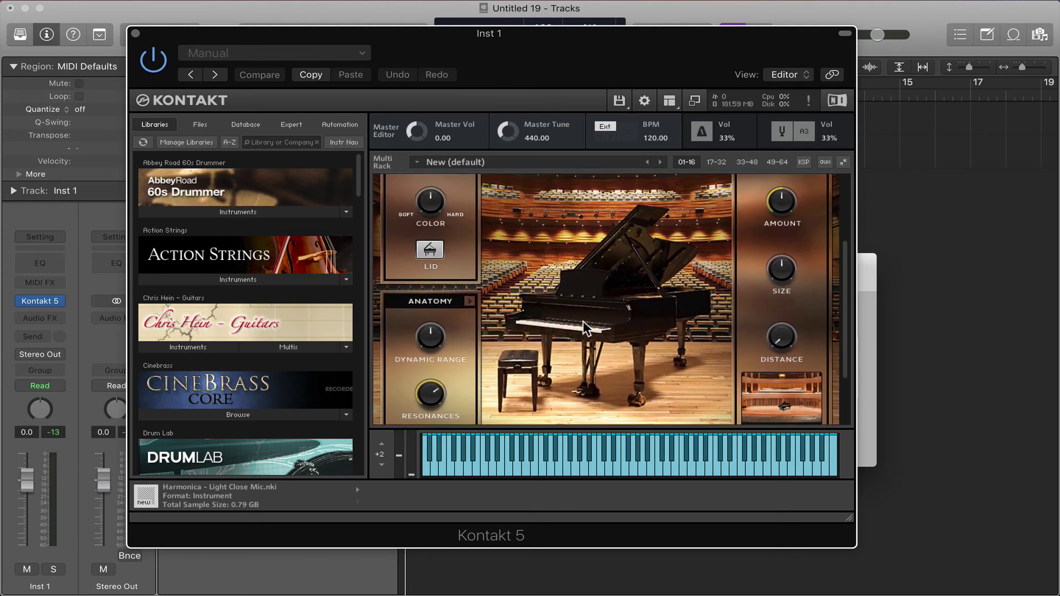
pyautogui.click(136, 33)
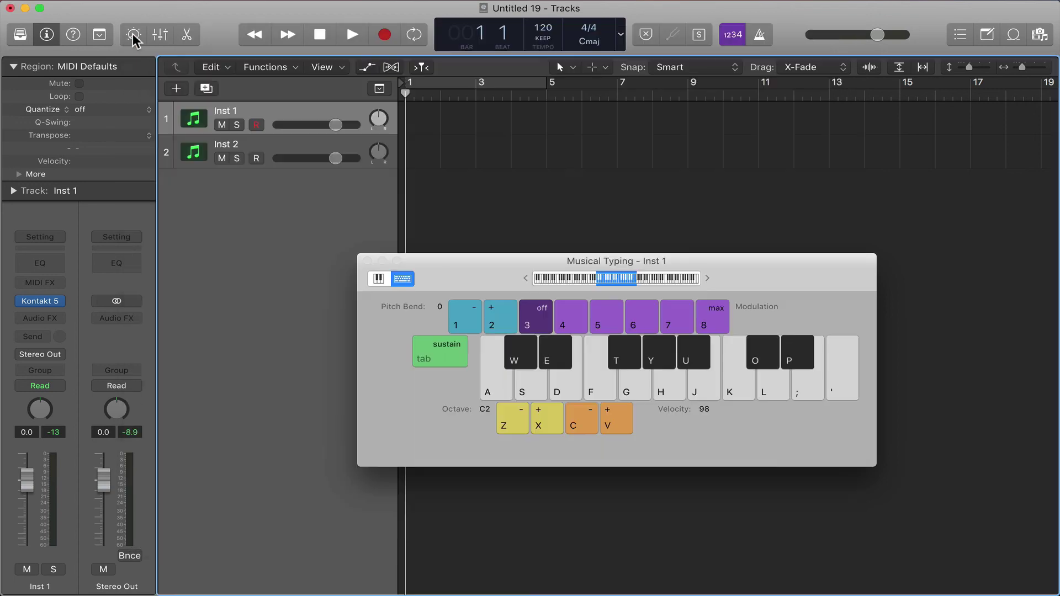